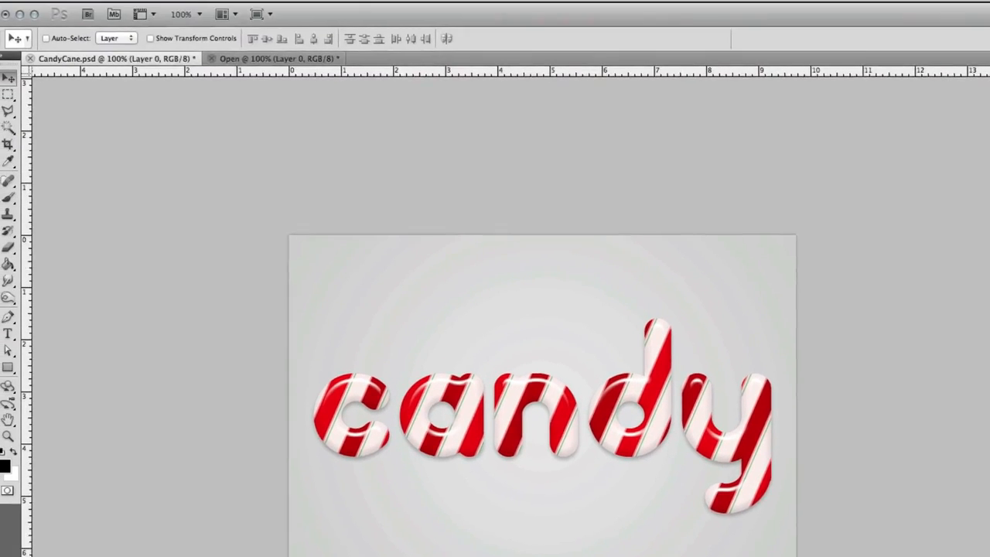
Create a new 100 x 100 pixel document with a transparent background.
click(116, 7)
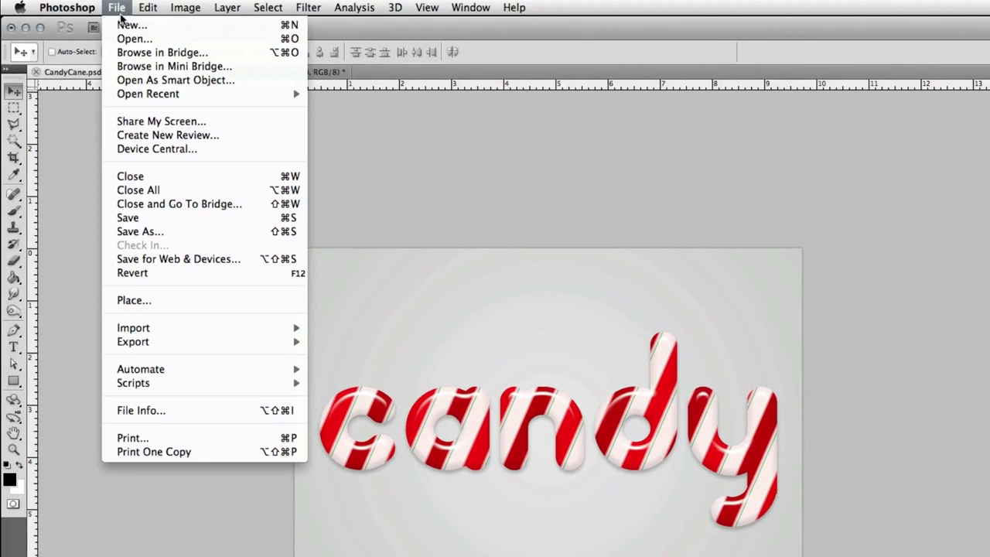
click(122, 20)
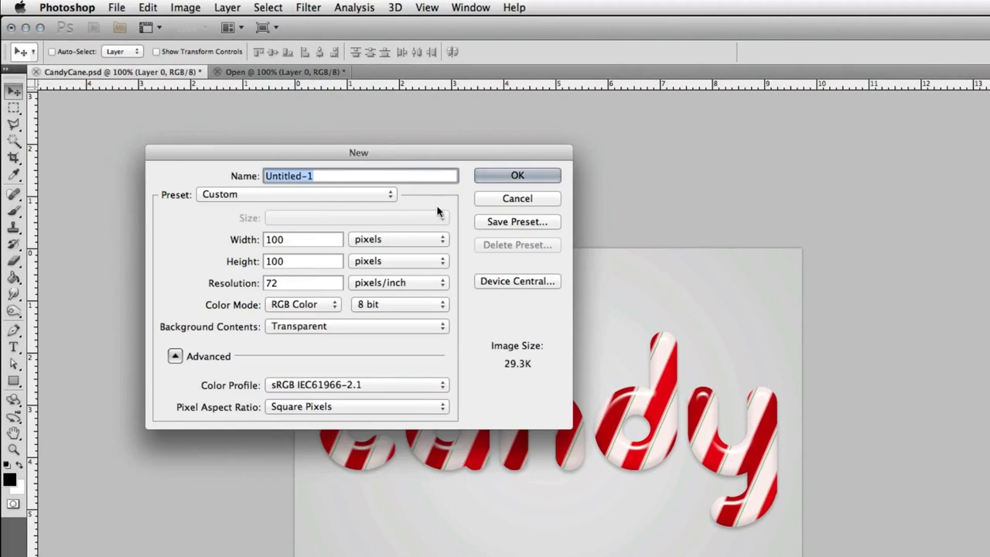
click(307, 240)
click(300, 261)
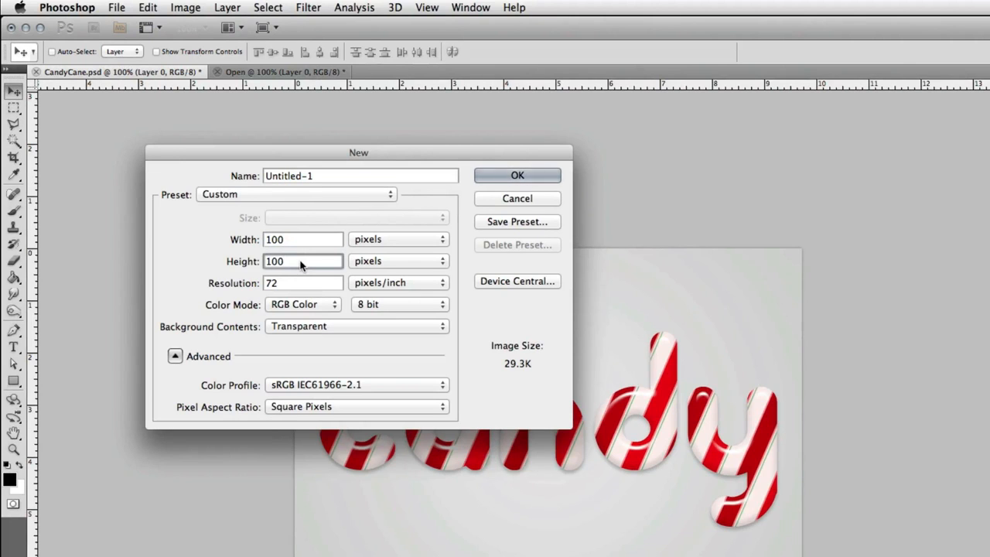
click(298, 327)
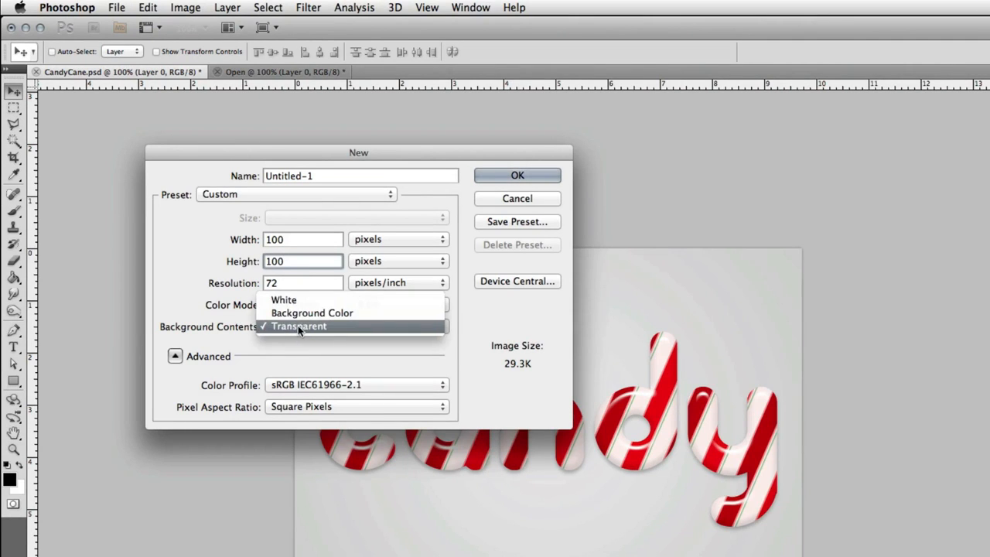
click(298, 326)
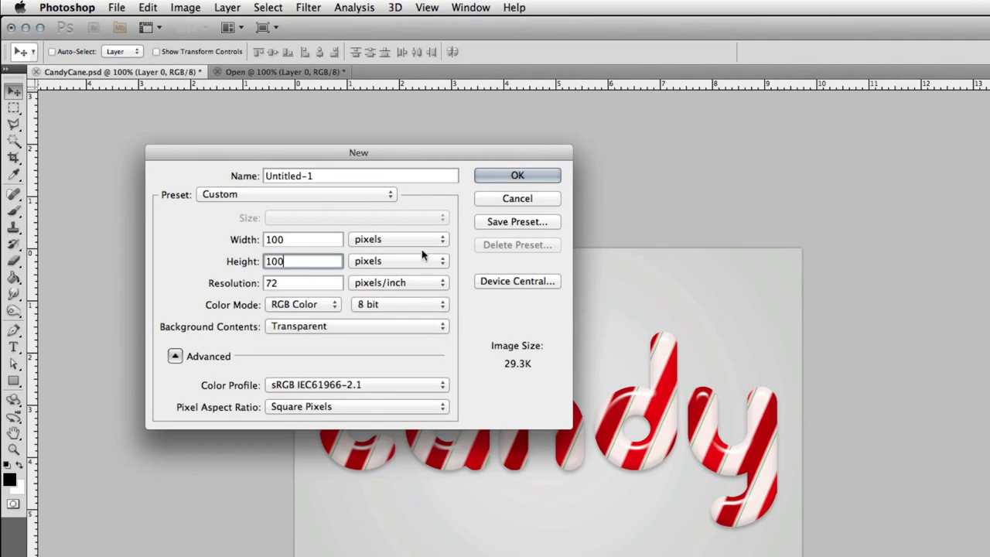
click(505, 181)
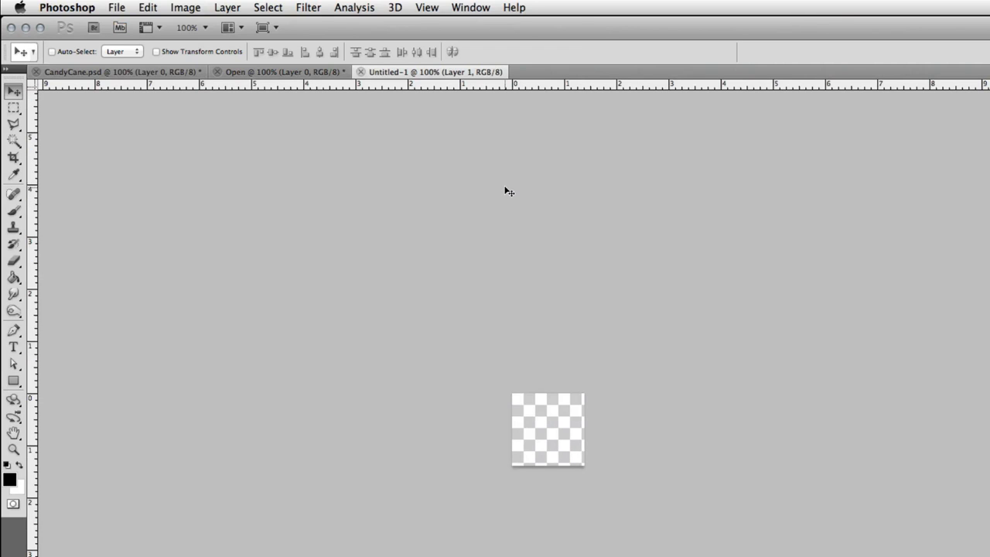
Toggle snapping, zoom in, and place a vertical guide down the centre of the canvas.
click(433, 6)
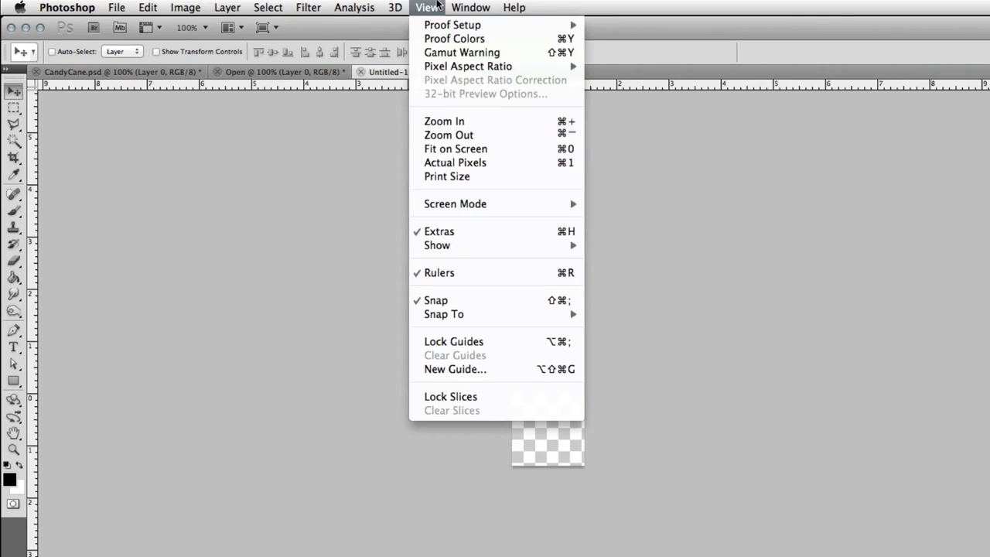
click(445, 301)
super+click(562, 461)
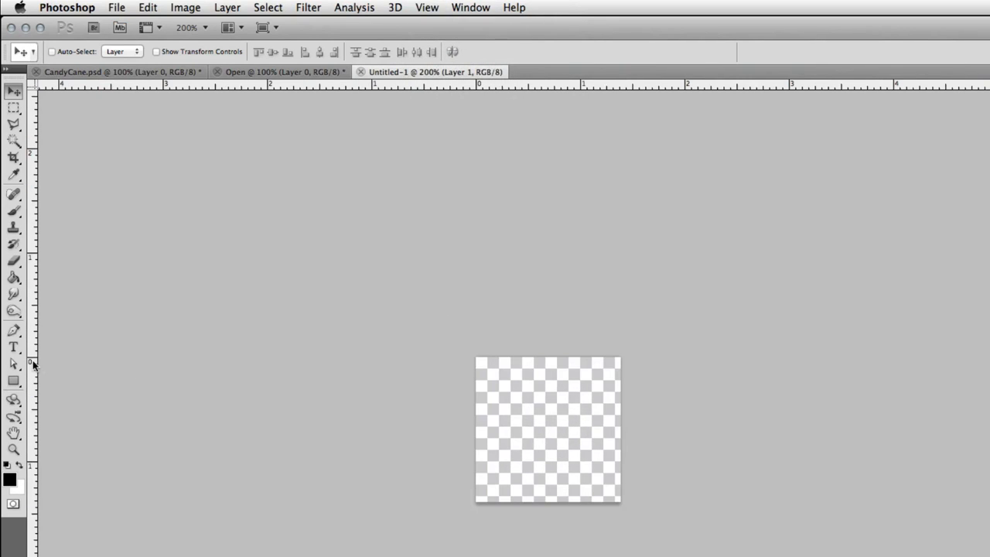
drag(32, 363, 549, 389)
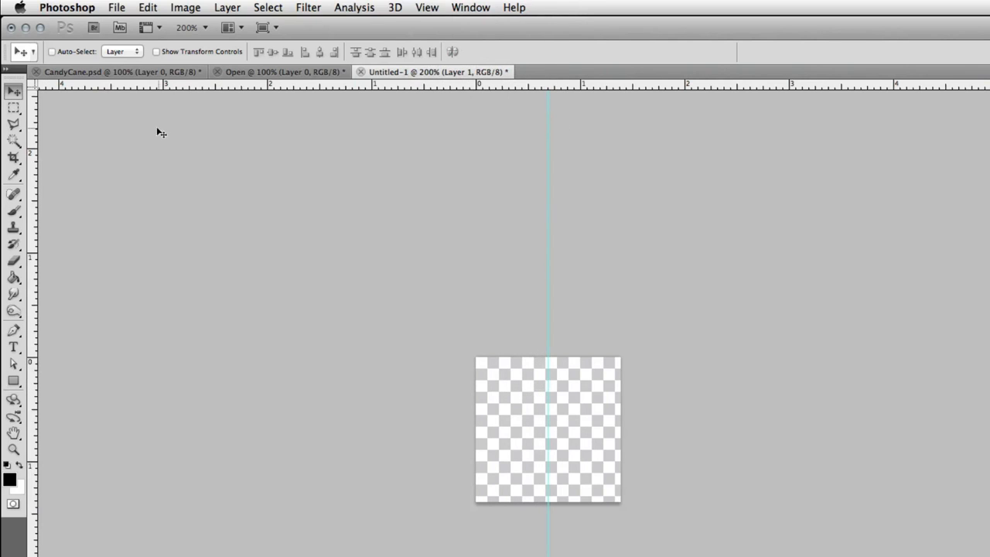
key(super+r)
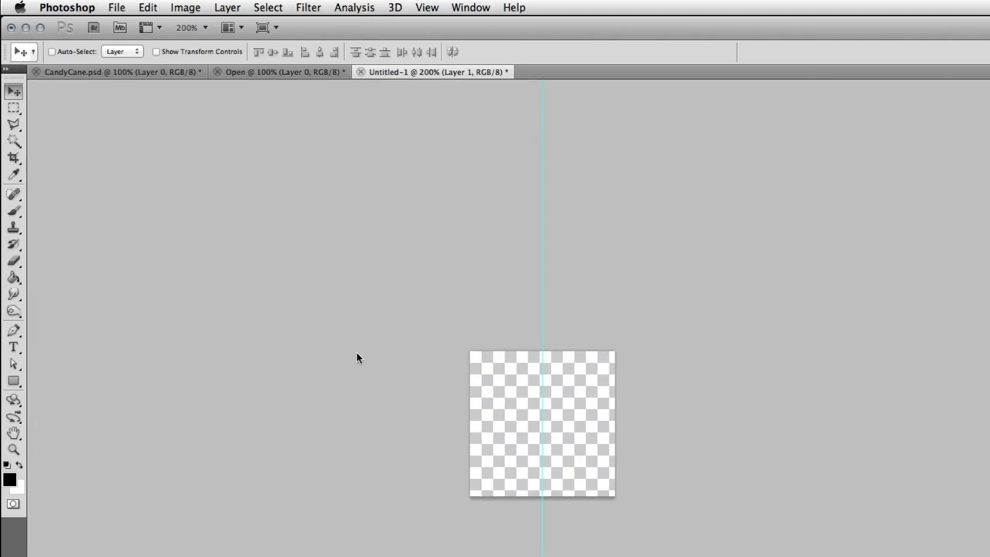
key(super+r)
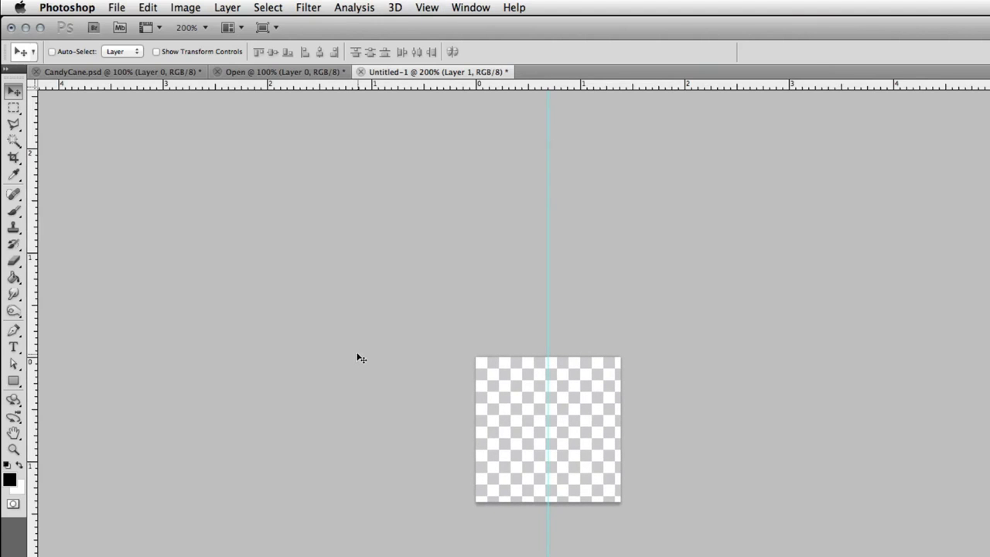
Draw a full-height dark red (9d0000) rectangle shape stripe next to the centre guide.
click(577, 459)
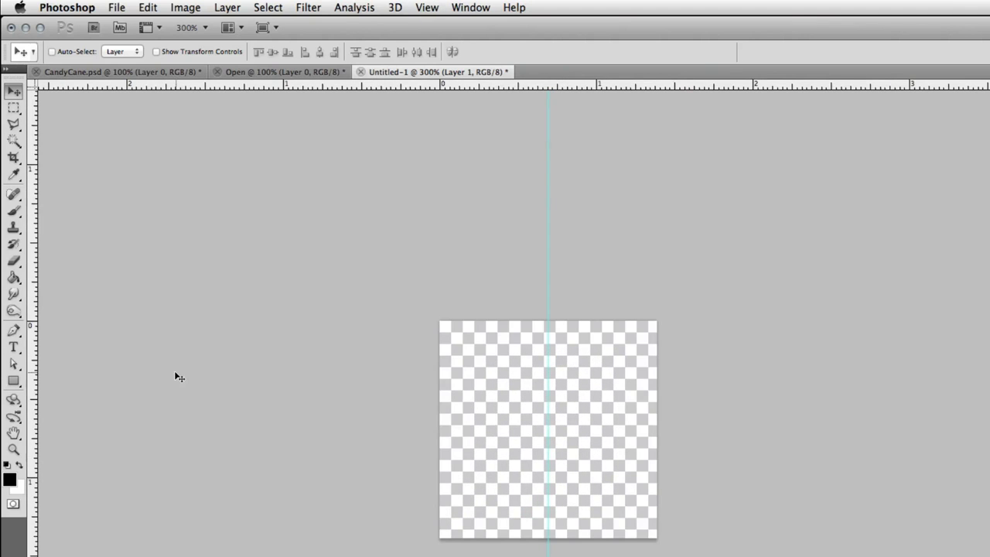
click(11, 382)
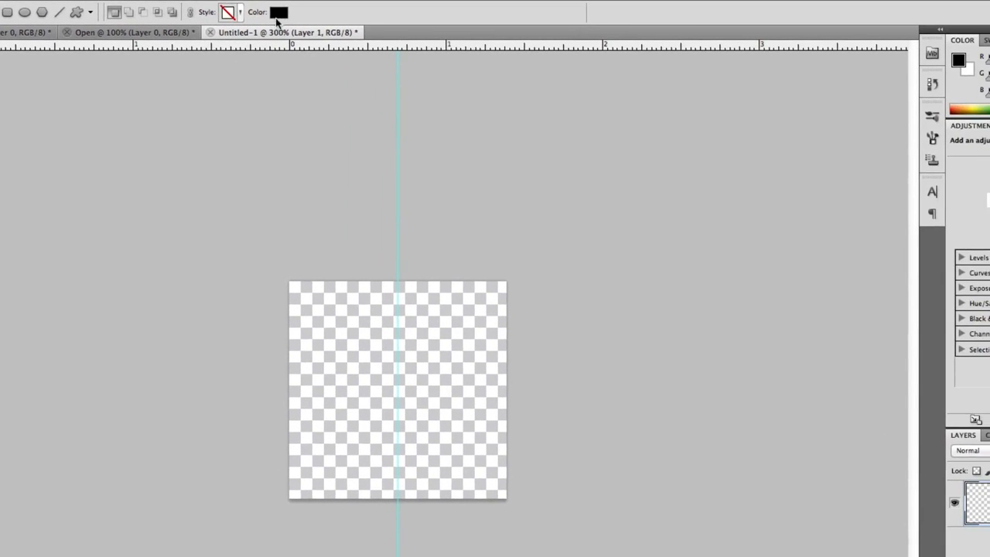
click(429, 52)
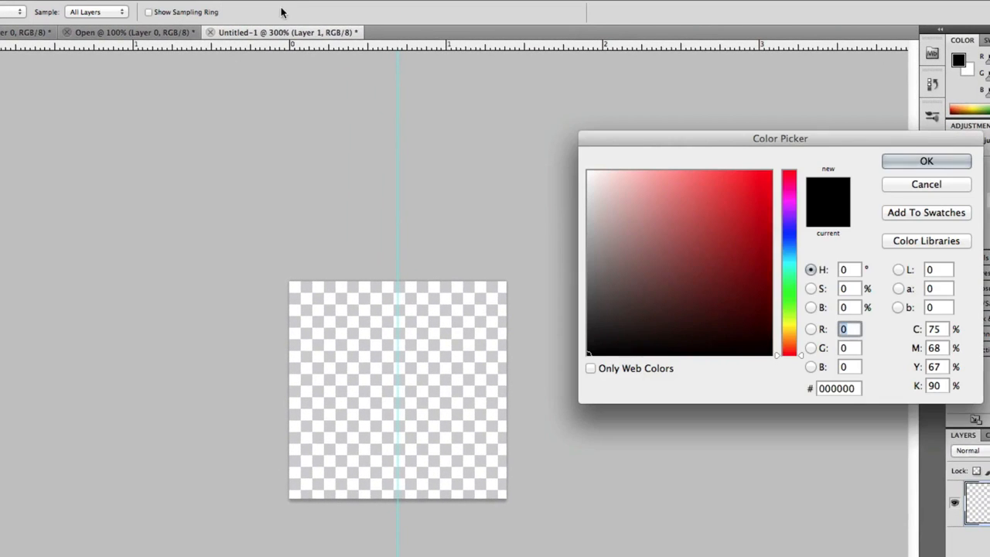
drag(765, 239, 783, 242)
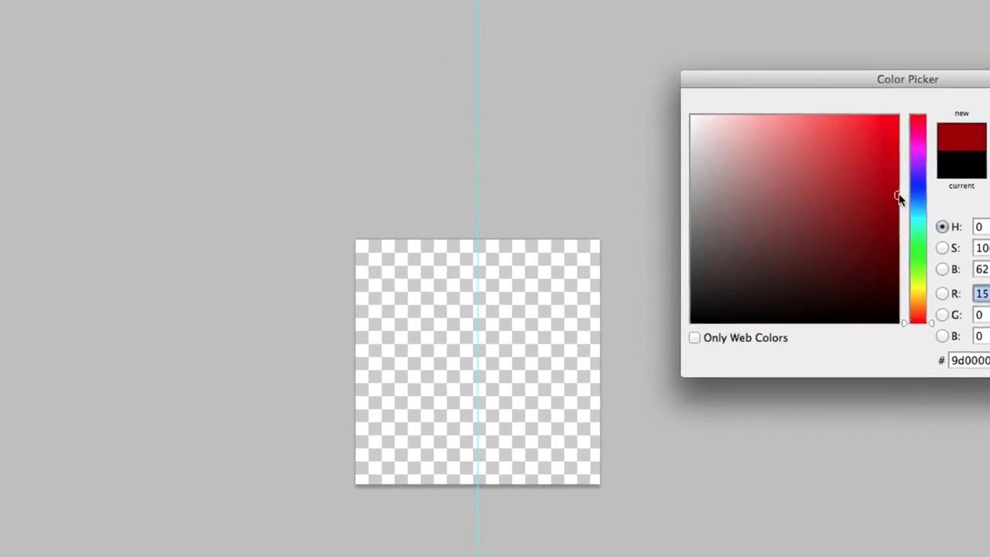
key(Return)
drag(484, 214, 531, 490)
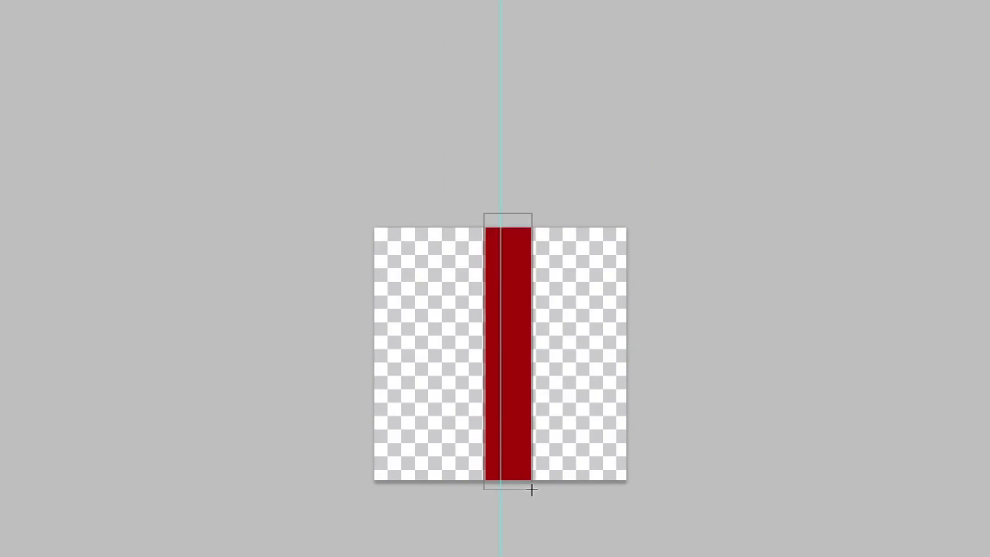
Move the red stripe so it is centred on the guide.
key(v)
mouse_move(518, 426)
mouse_down()
mouse_move(538, 427)
mouse_move(513, 425)
mouse_up()
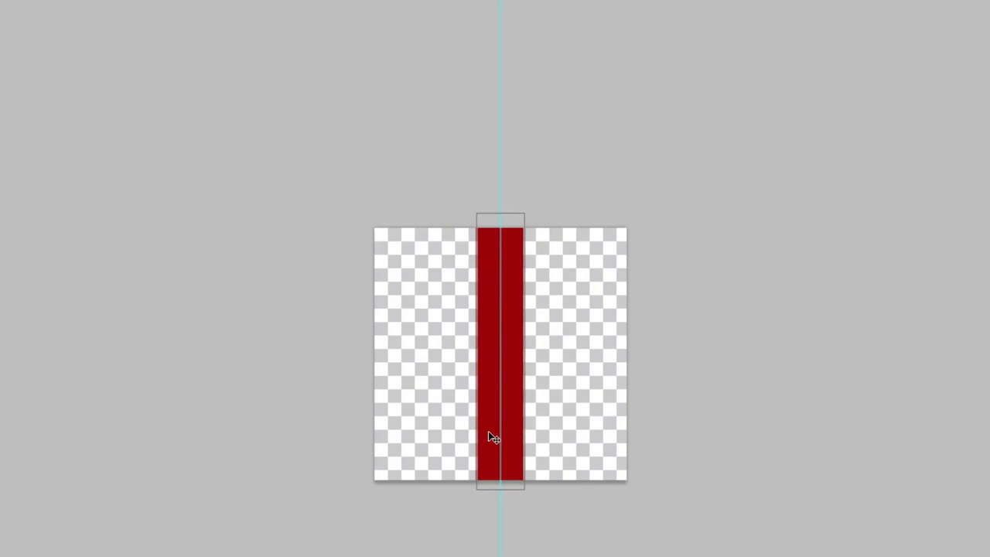
key(Return)
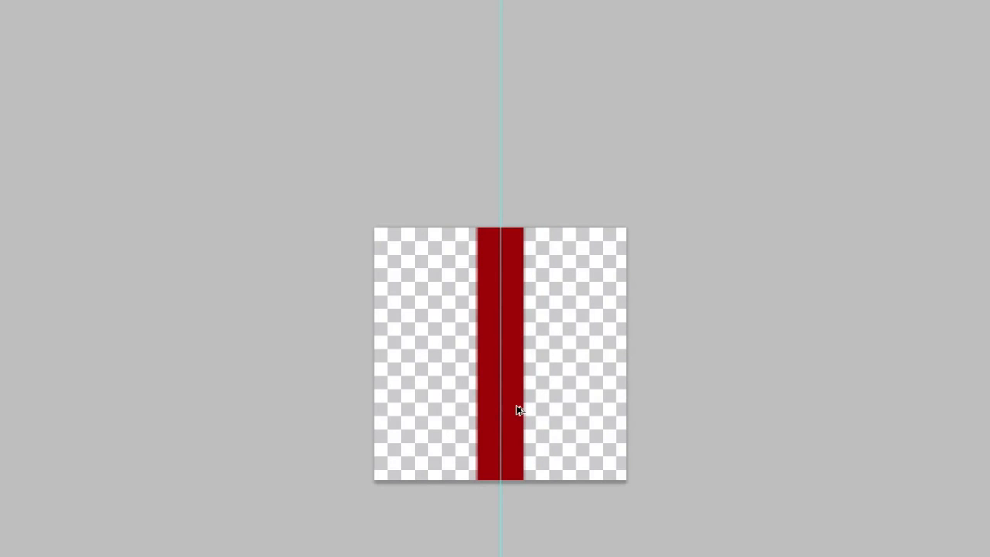
Duplicate the stripe onto the canvas's left edge and recolour the copy a brighter red.
drag(518, 410, 413, 408)
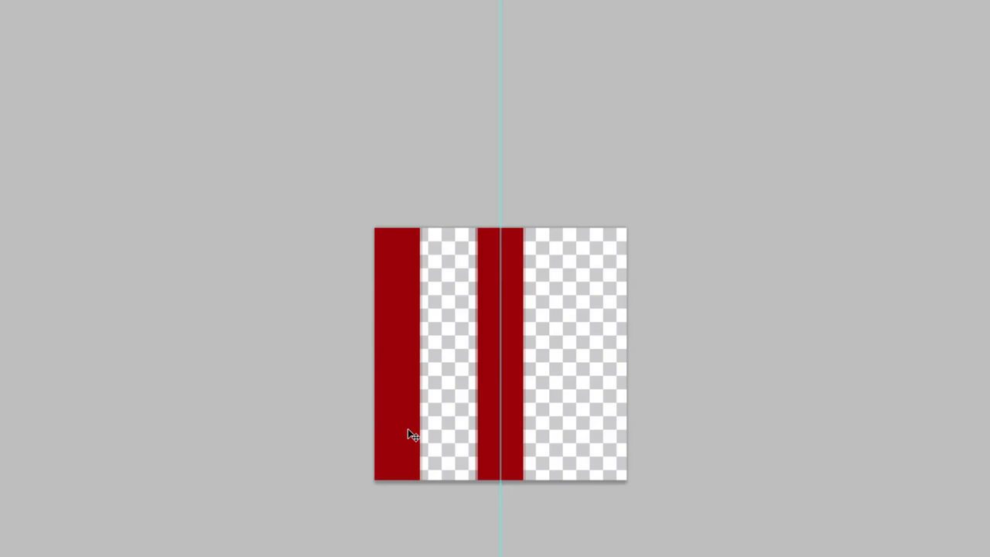
drag(407, 434, 387, 434)
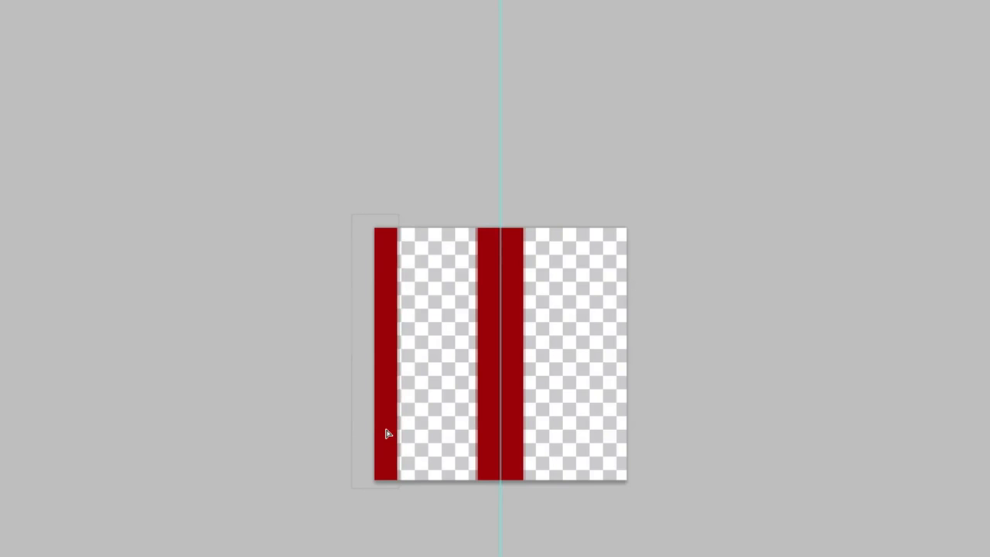
drag(388, 434, 388, 435)
drag(921, 149, 952, 137)
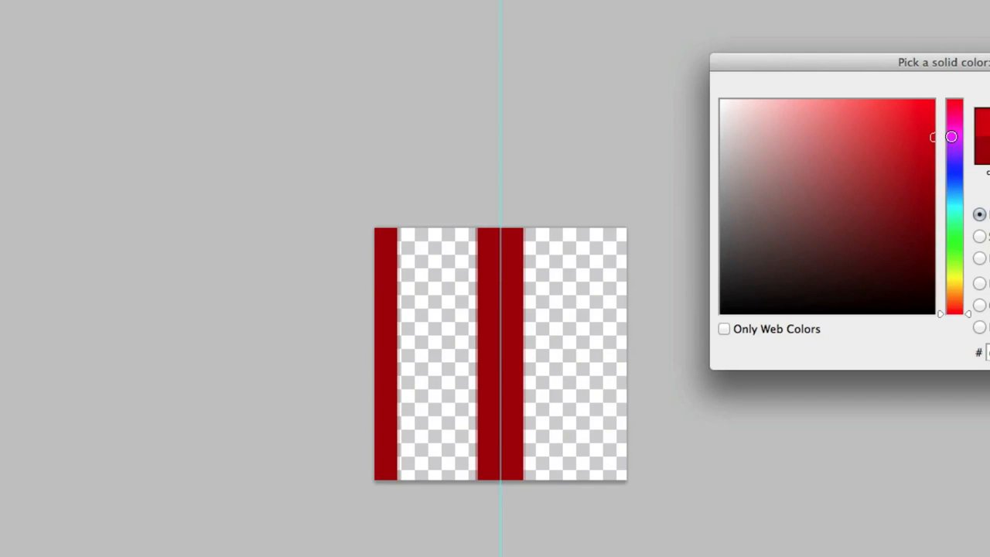
key(Return)
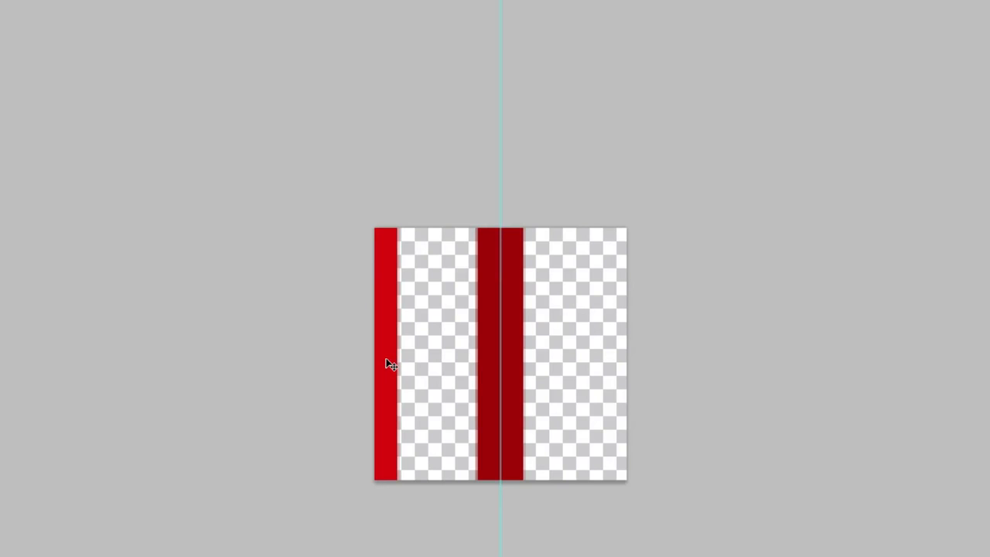
Duplicate the bright red stripe onto the canvas's right edge, hide the guides and zoom out.
drag(389, 364, 640, 354)
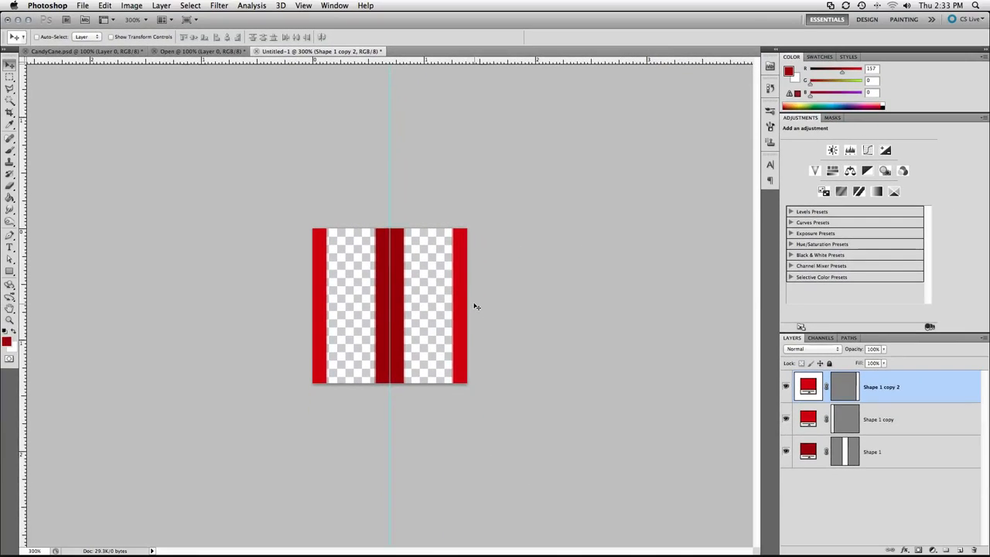
key(ctrl+semicolon)
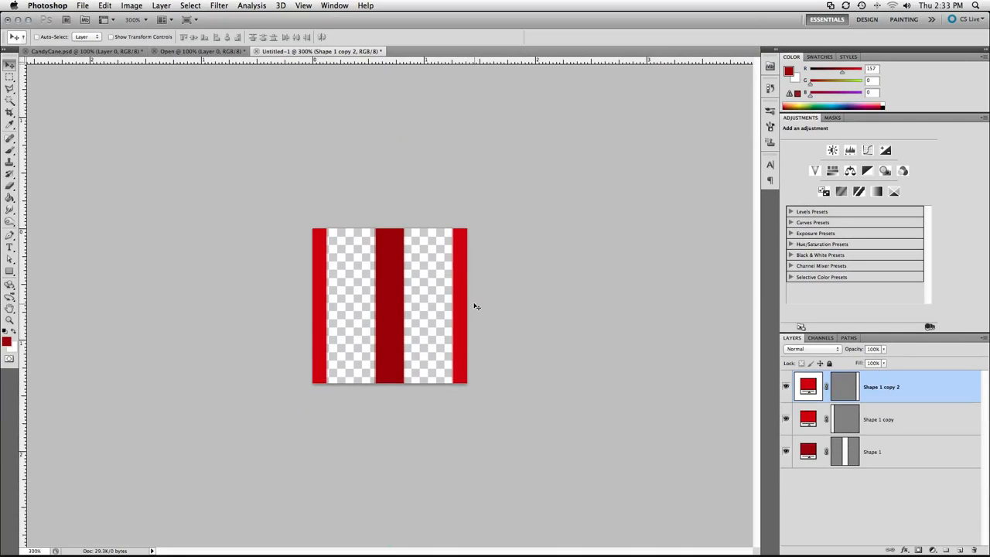
alt+click(475, 304)
alt+click(475, 304)
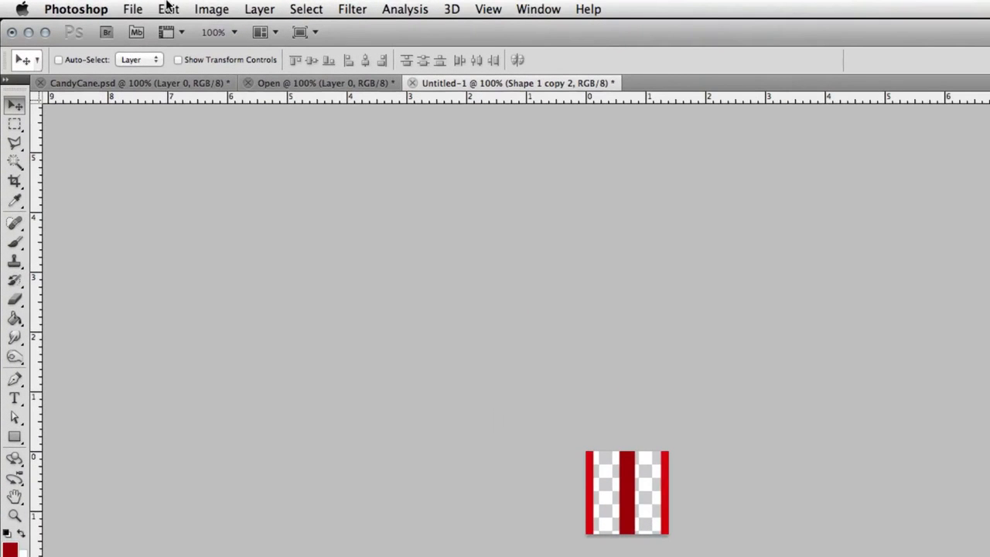
Define the striped canvas as a pattern named Candy Cane.
click(168, 9)
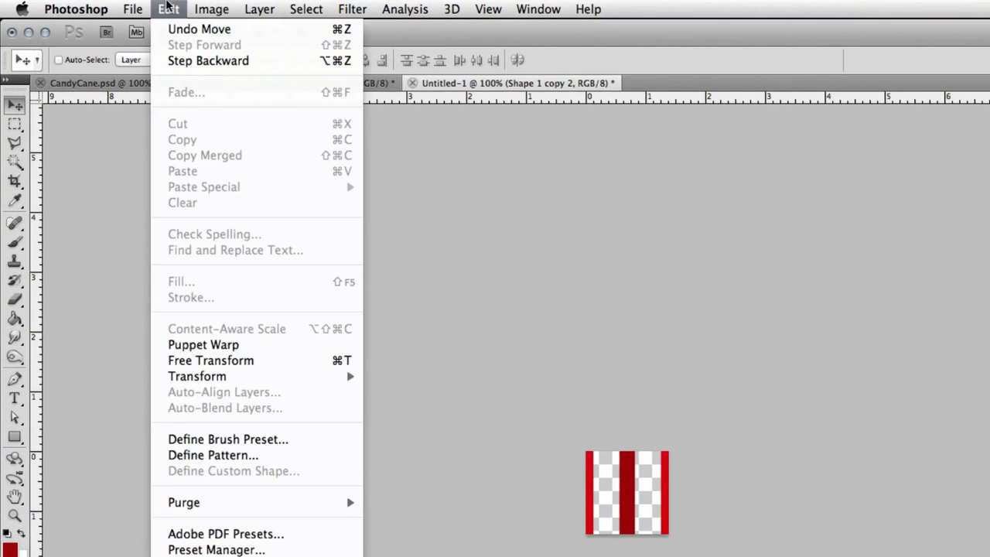
click(278, 455)
text(Candy )
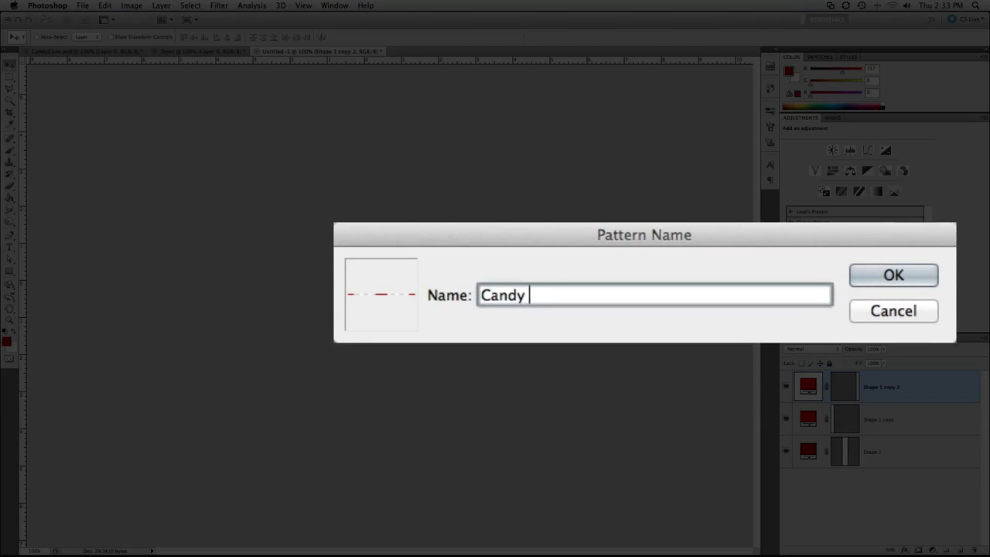
text(Cane)
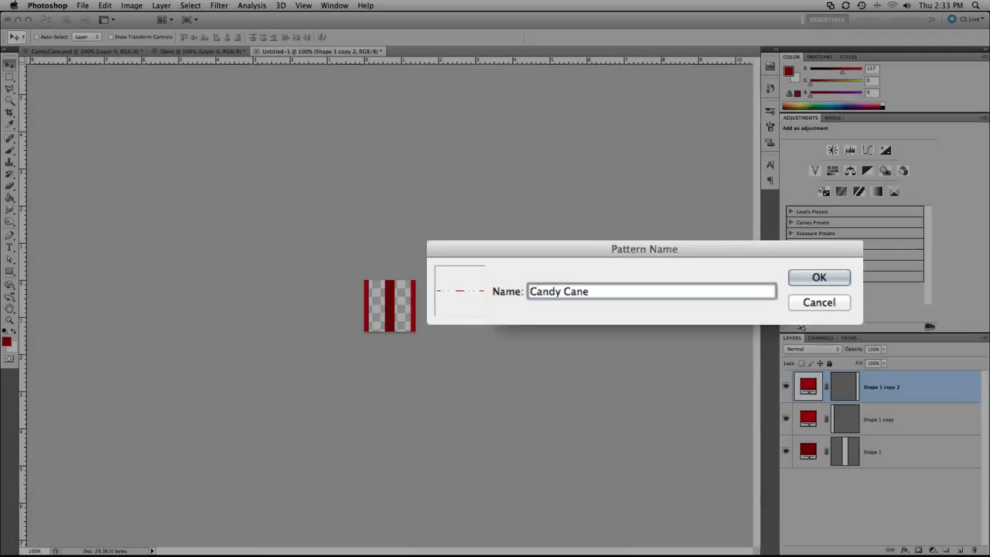
key(Return)
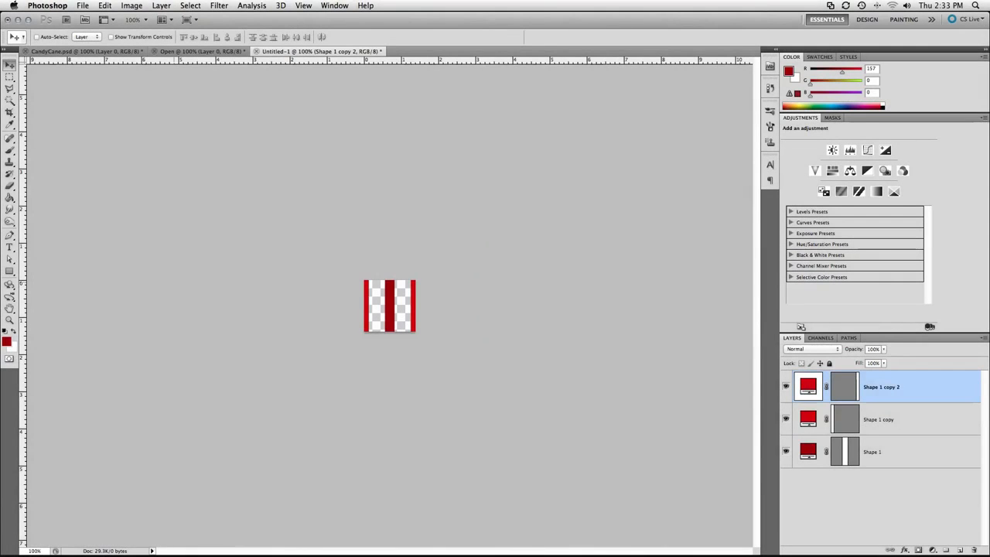
Switch to the Open background document, pick the Type tool and choose the pooplatter font.
click(185, 52)
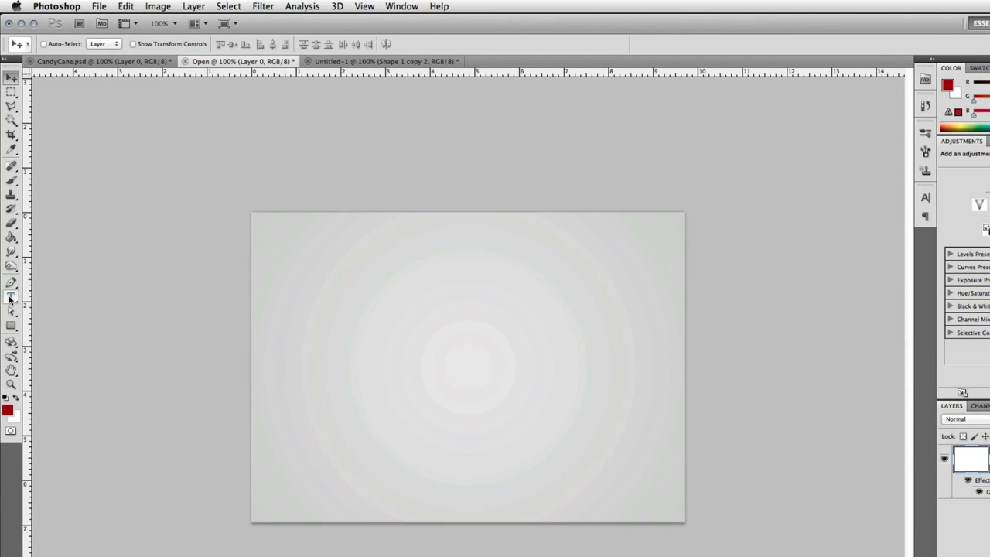
click(10, 298)
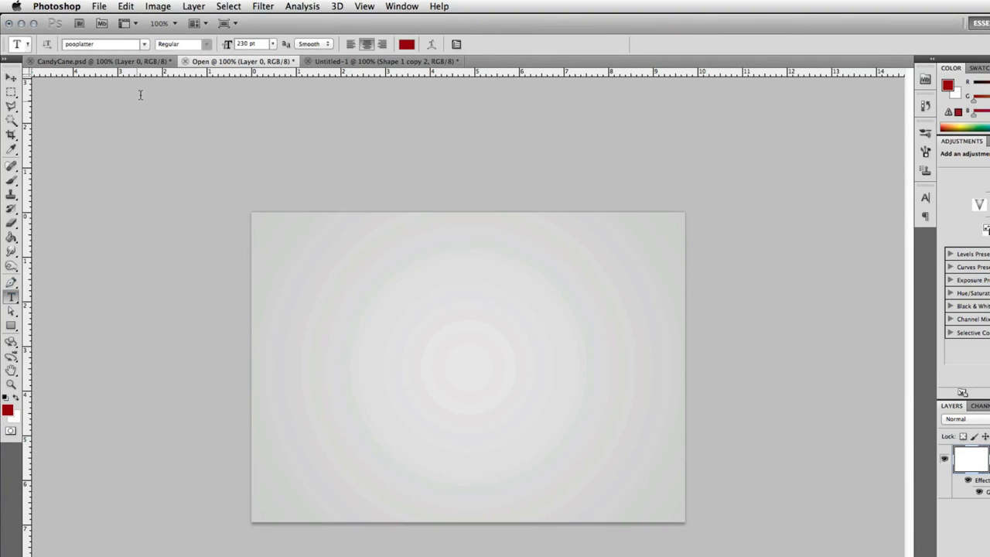
click(144, 46)
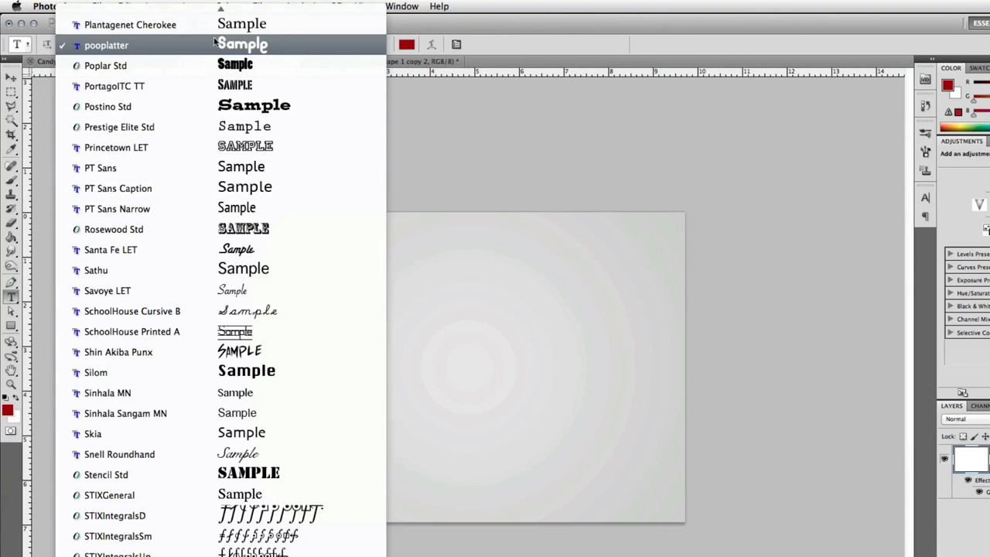
click(182, 48)
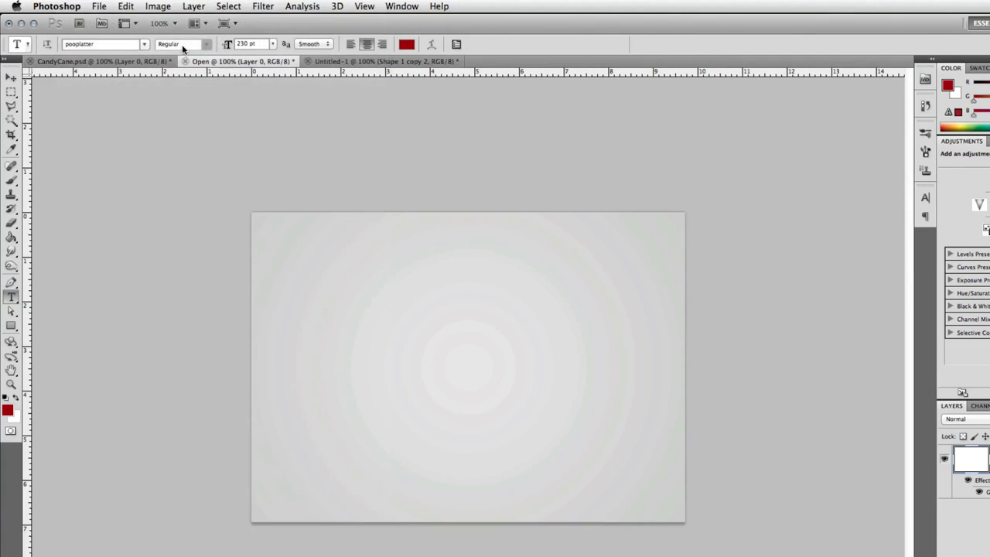
Set the text colour to a pale pink and type candy on the background.
click(405, 45)
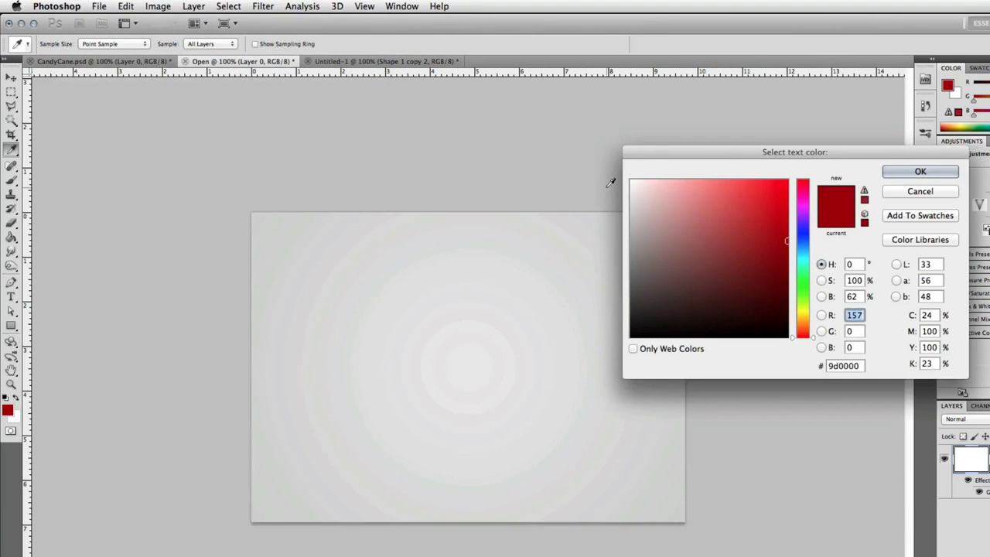
click(652, 179)
drag(652, 179, 642, 171)
key(Return)
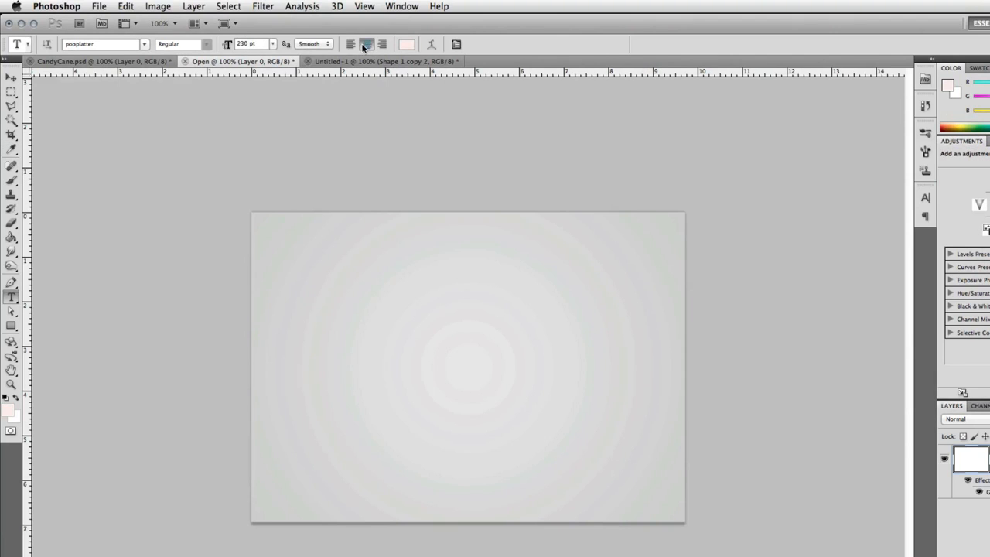
click(315, 395)
text(candy)
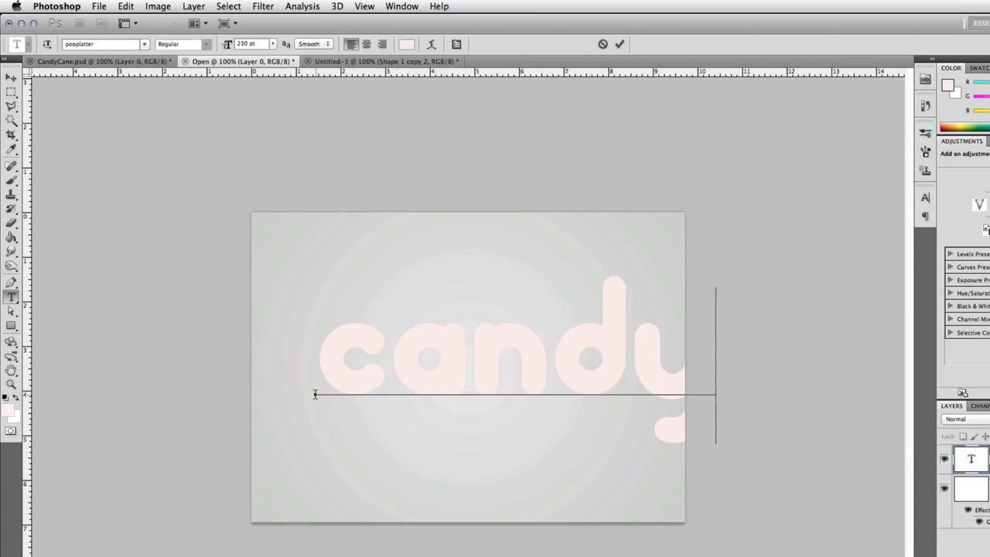
Commit the text and move the word candy into position on the background.
key(super+Return)
key(v)
drag(460, 367, 413, 376)
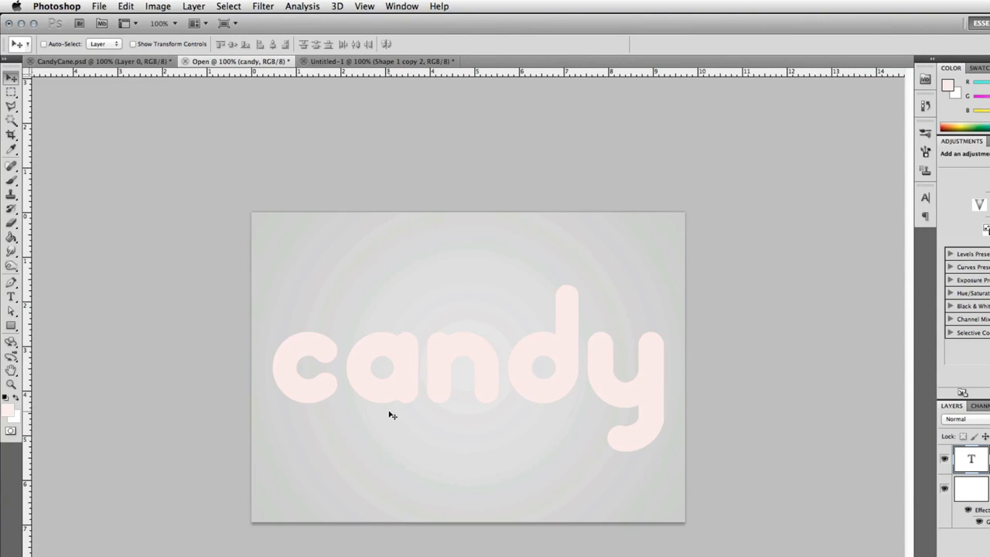
Add a new layer and fill it with the Candy Cane pattern using the Paint Bucket tool.
click(11, 238)
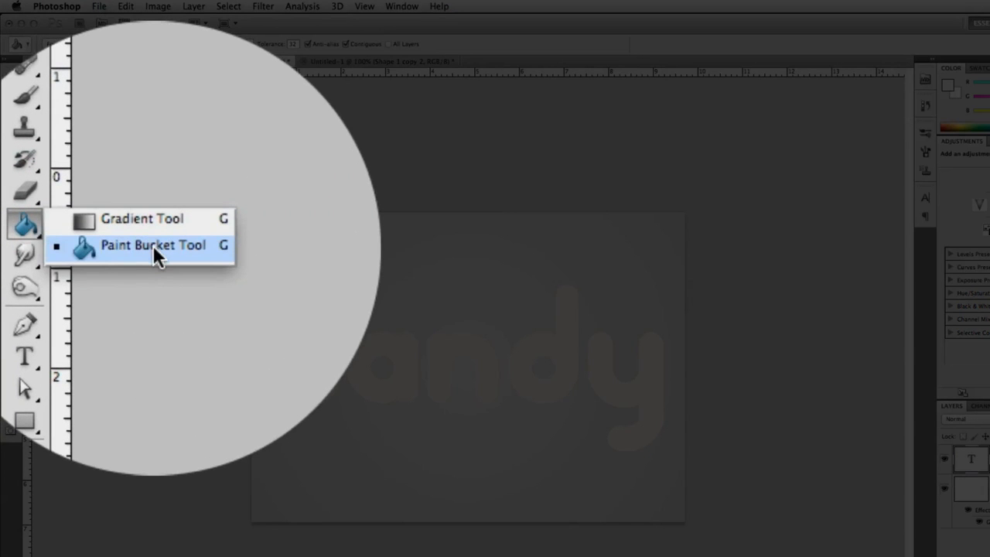
click(153, 255)
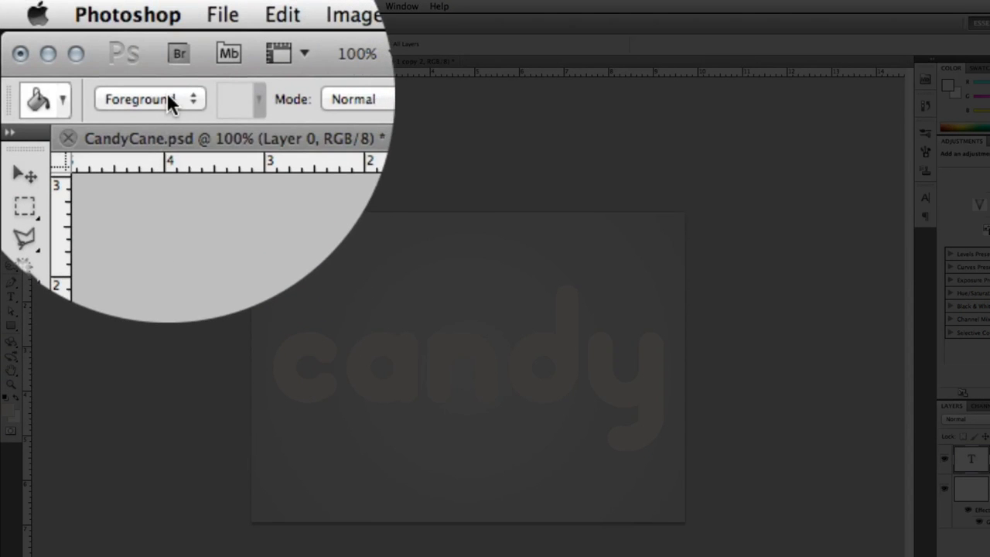
click(168, 96)
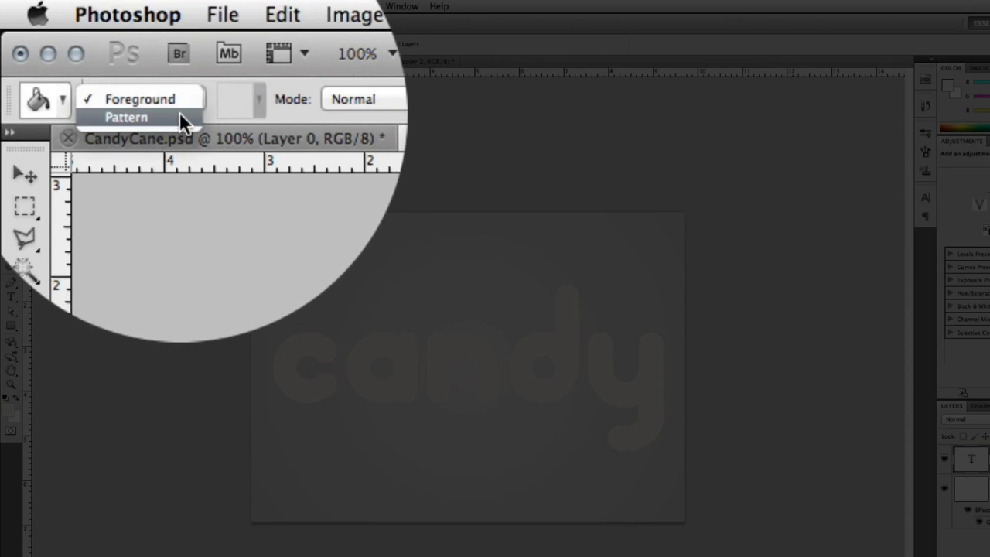
click(179, 116)
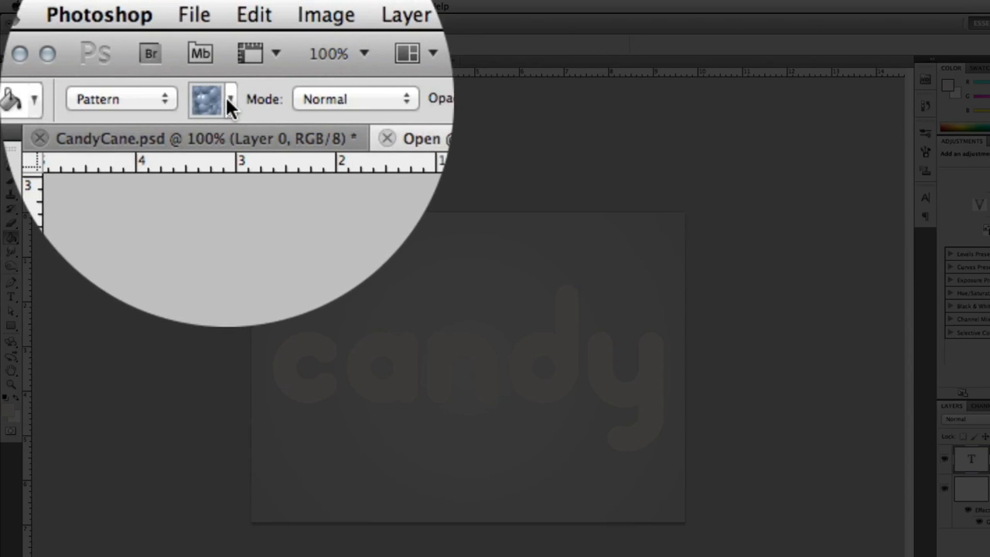
click(229, 101)
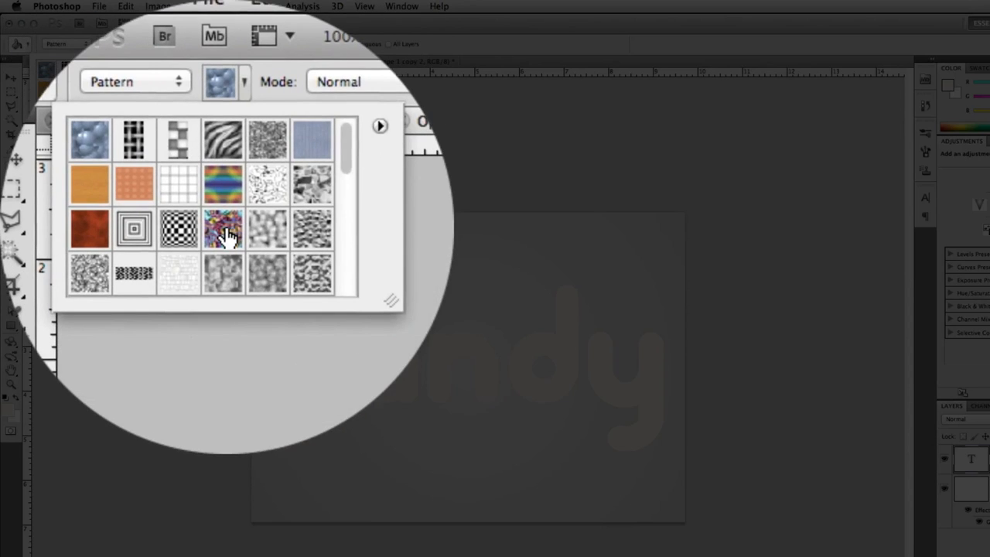
scroll(226, 236, down, 10)
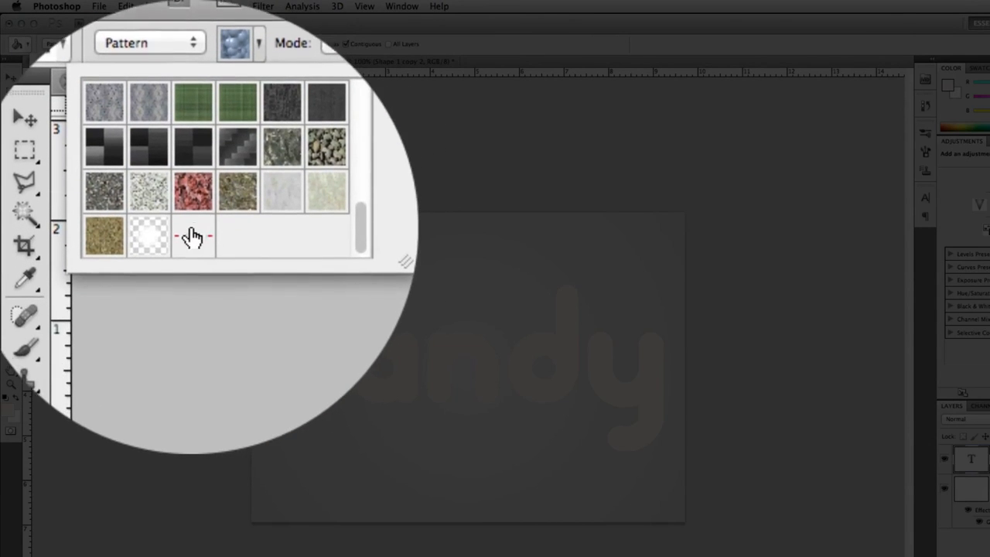
click(191, 238)
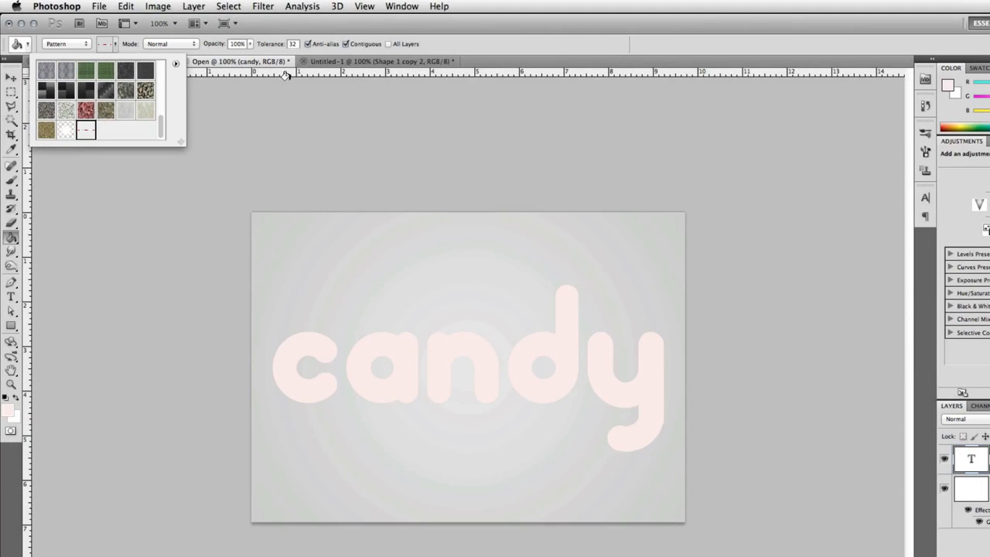
click(415, 29)
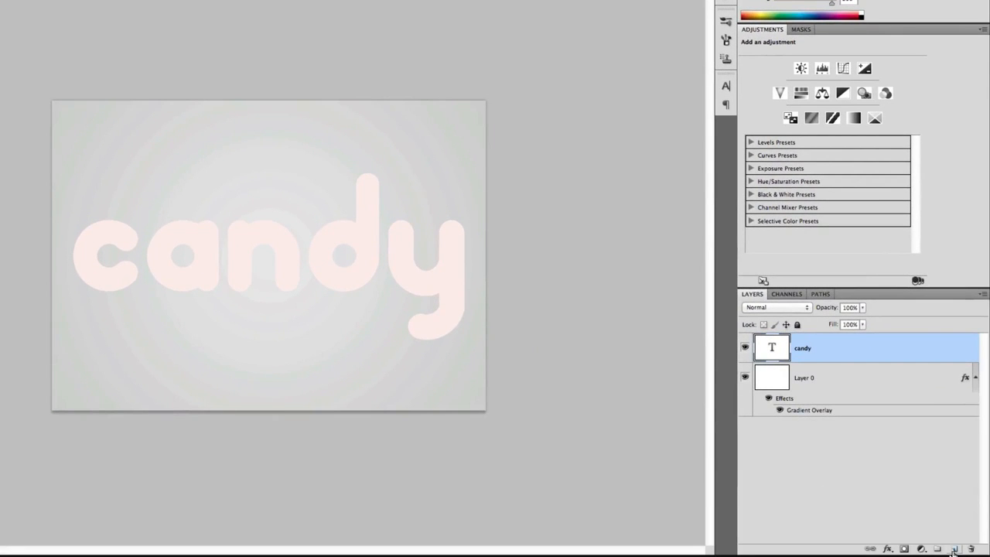
click(954, 549)
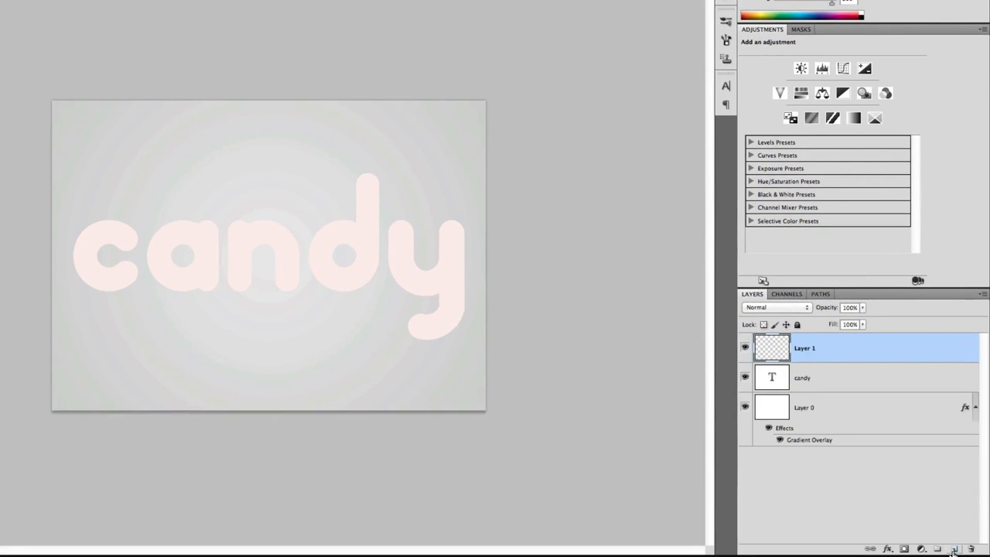
click(267, 247)
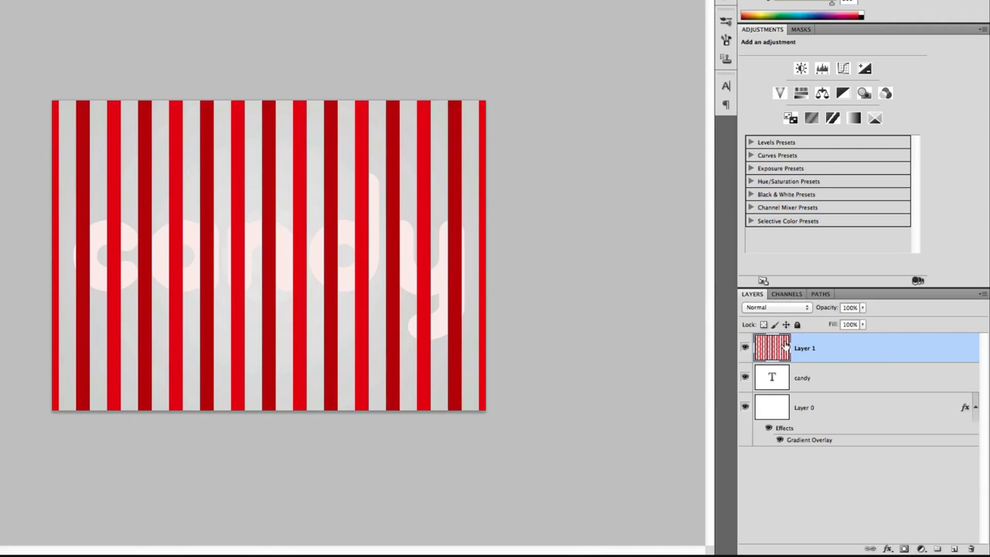
Clip the striped layer to the candy text and rotate the stripes diagonally with Free Transform.
right_click(872, 352)
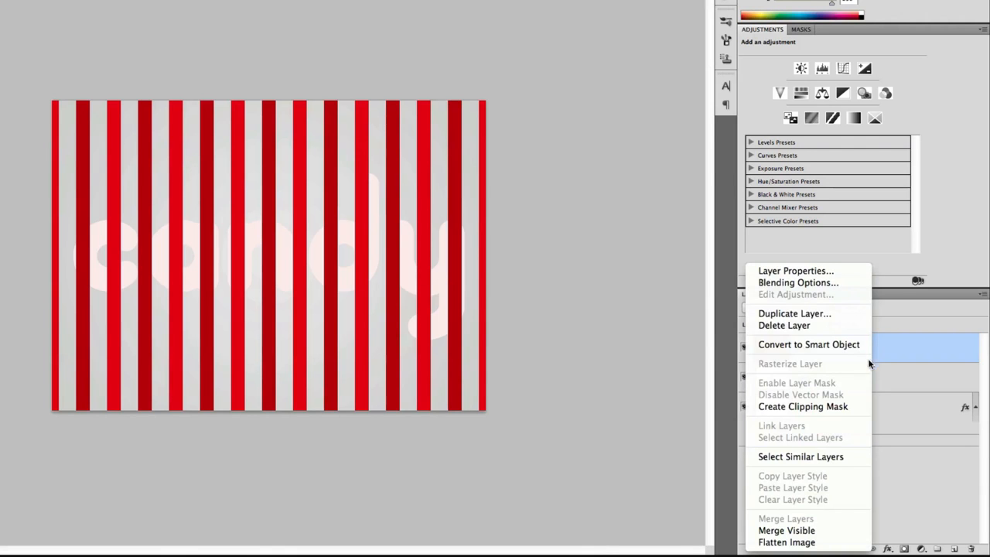
click(860, 407)
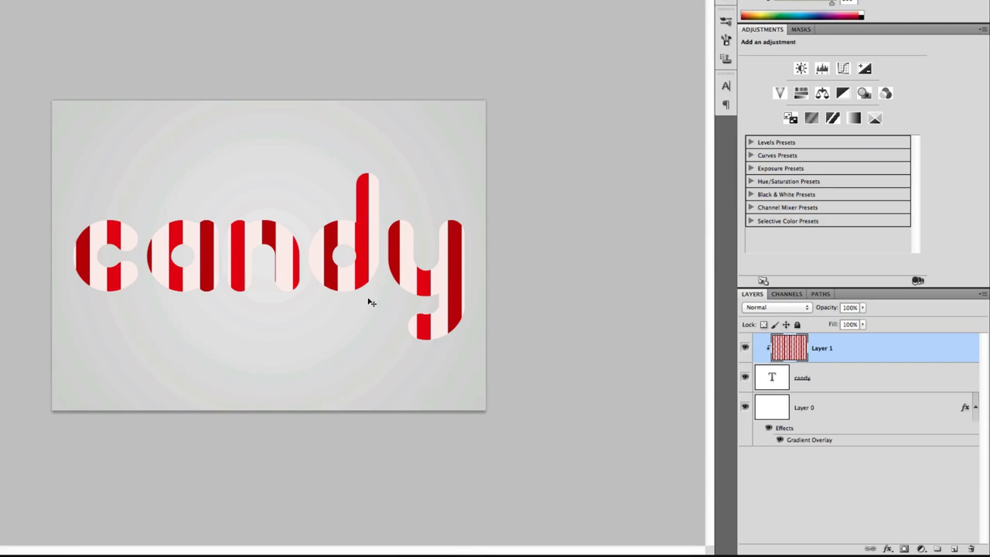
key(ctrl+t)
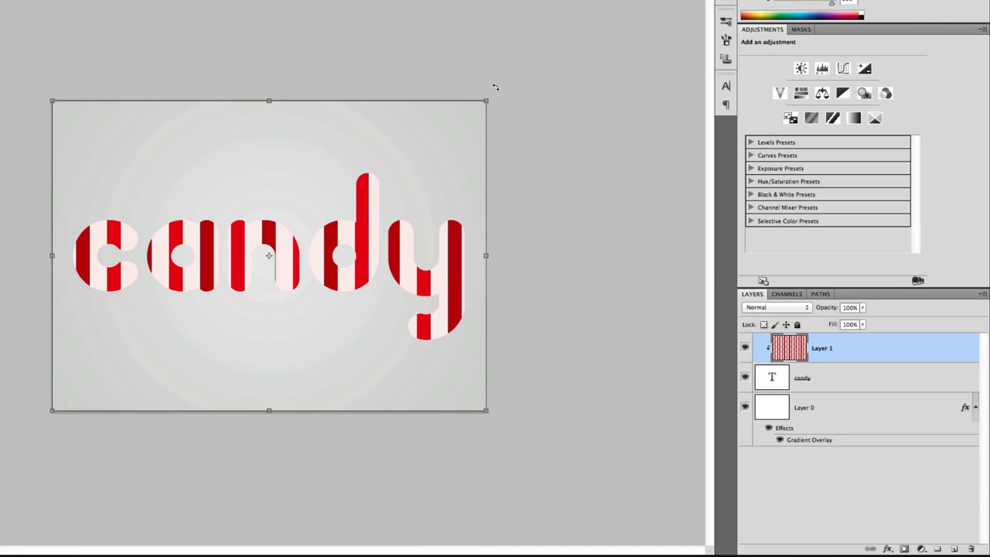
drag(495, 87, 583, 196)
key(Return)
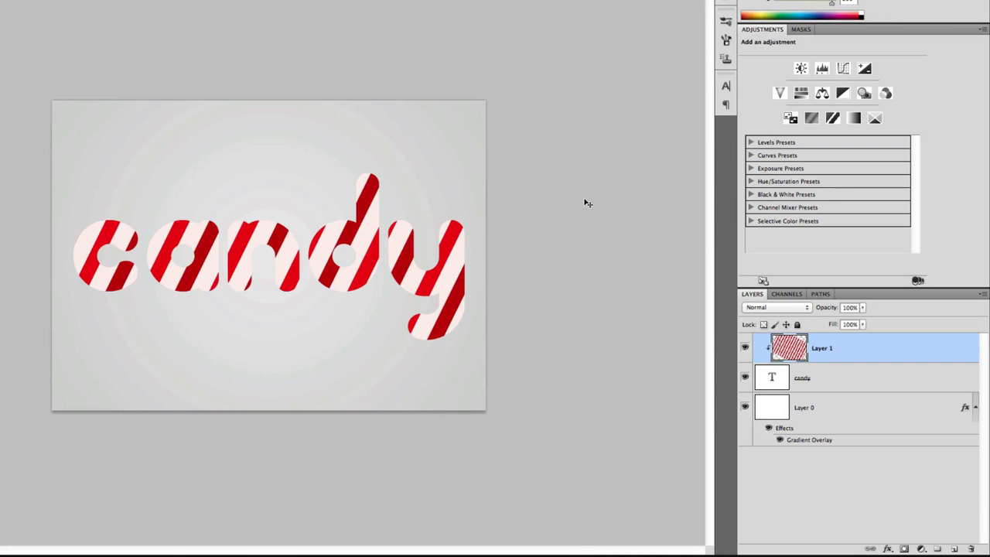
Add a 2 px stroke in colour ff7474 to the striped layer.
double_click(882, 350)
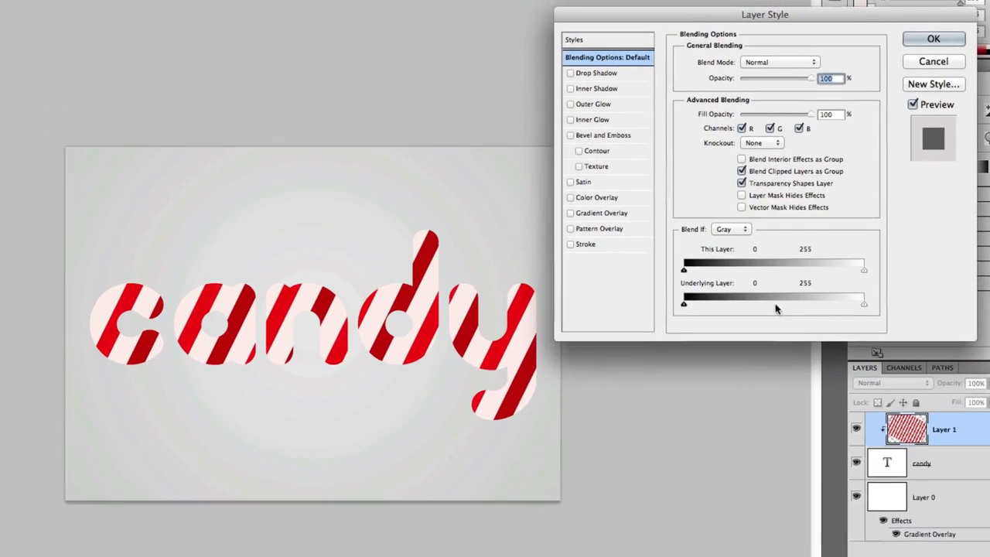
click(613, 248)
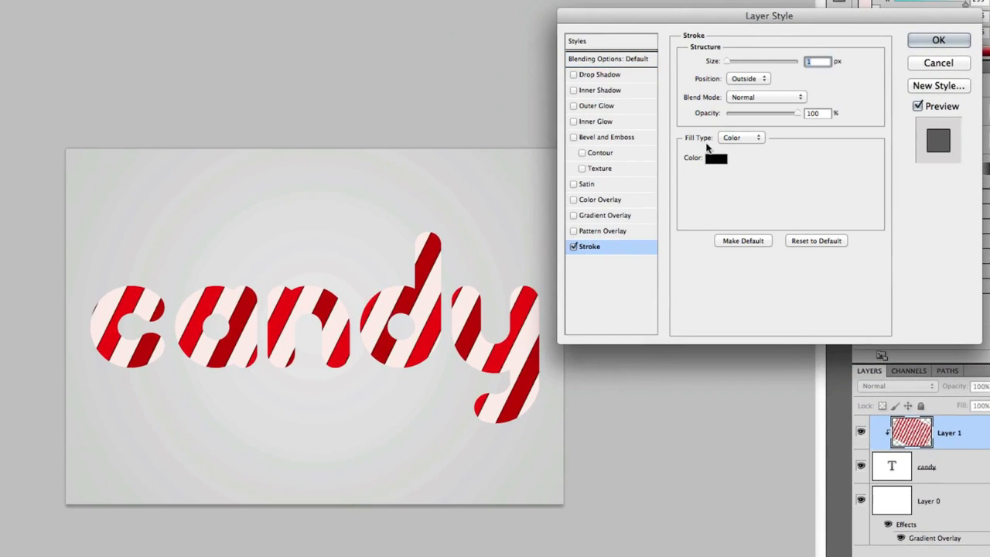
click(716, 159)
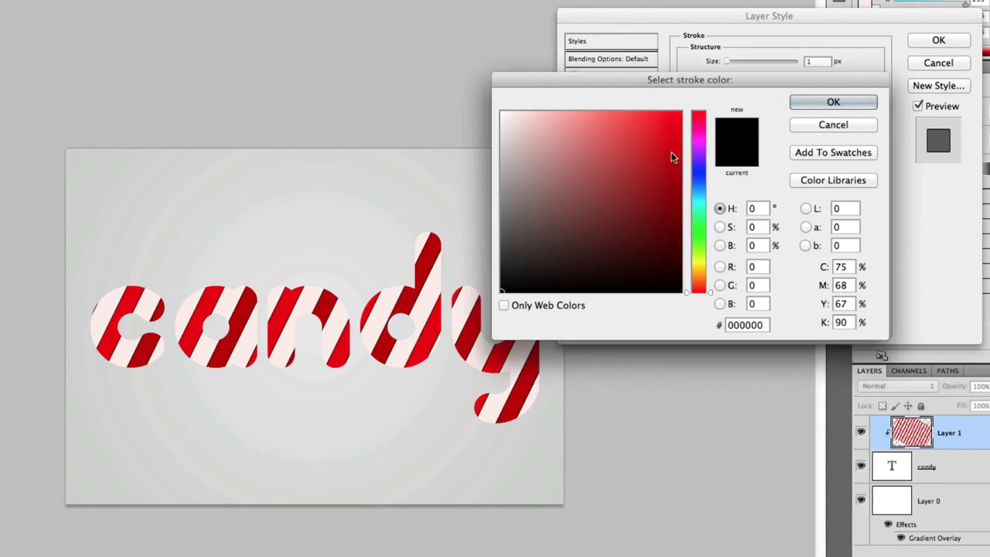
click(602, 128)
mouse_move(602, 129)
mouse_down()
mouse_move(595, 112)
mouse_move(579, 112)
mouse_move(597, 105)
mouse_up()
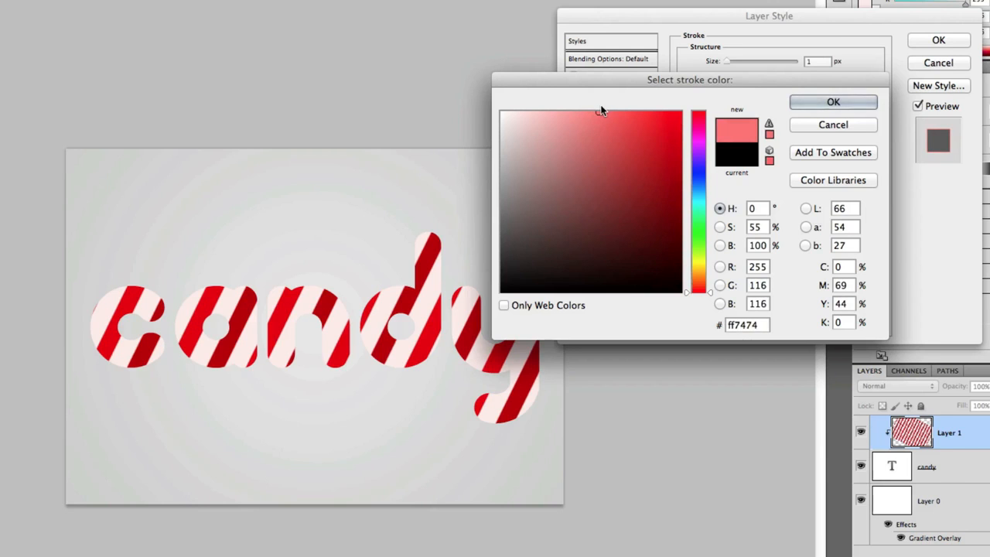
key(Return)
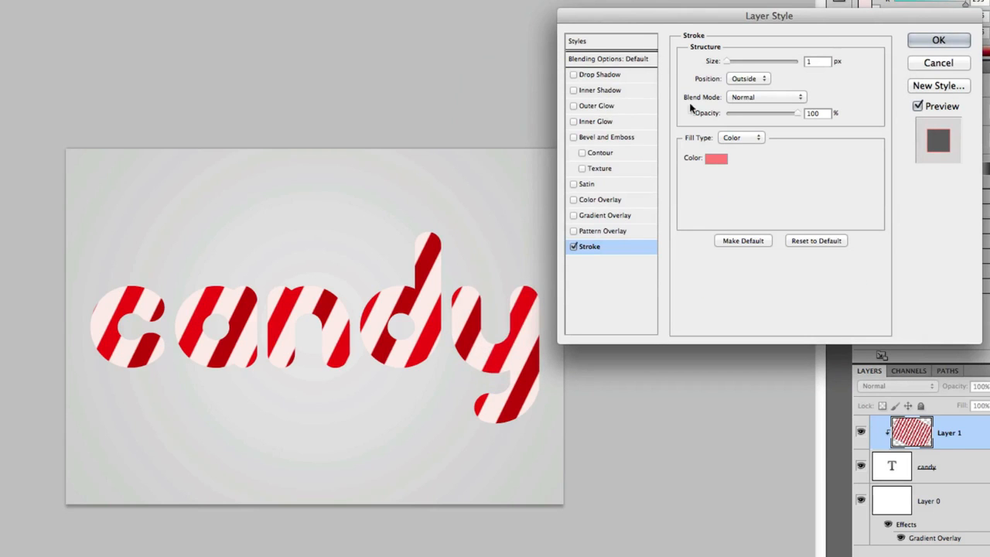
double_click(821, 64)
text(2)
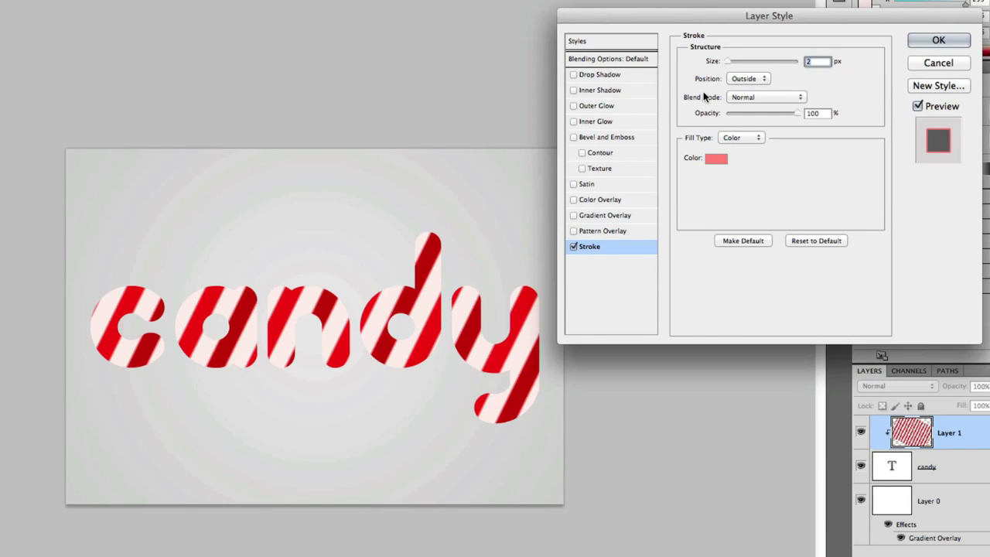
Add a green drop shadow to the striped layer and set its opacity to 45%.
click(618, 75)
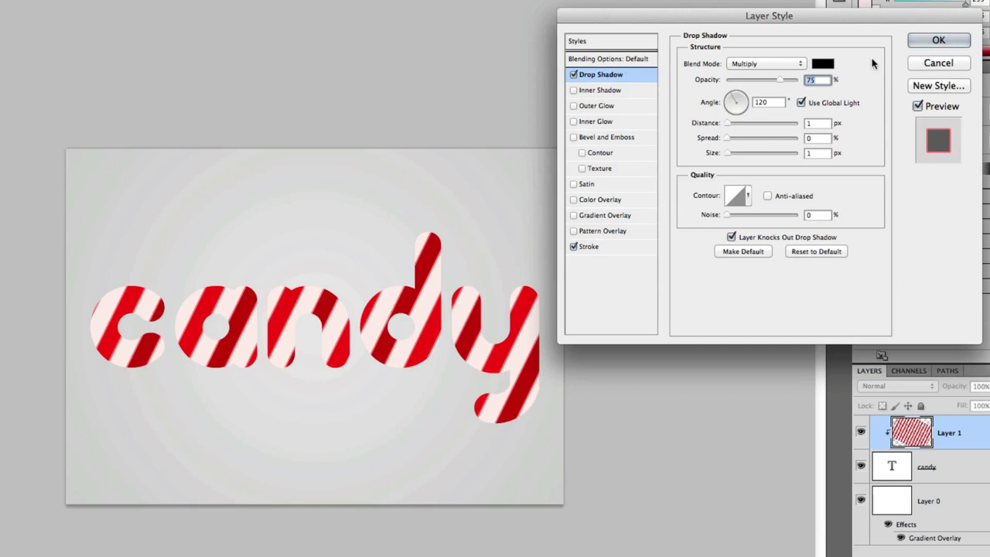
click(823, 64)
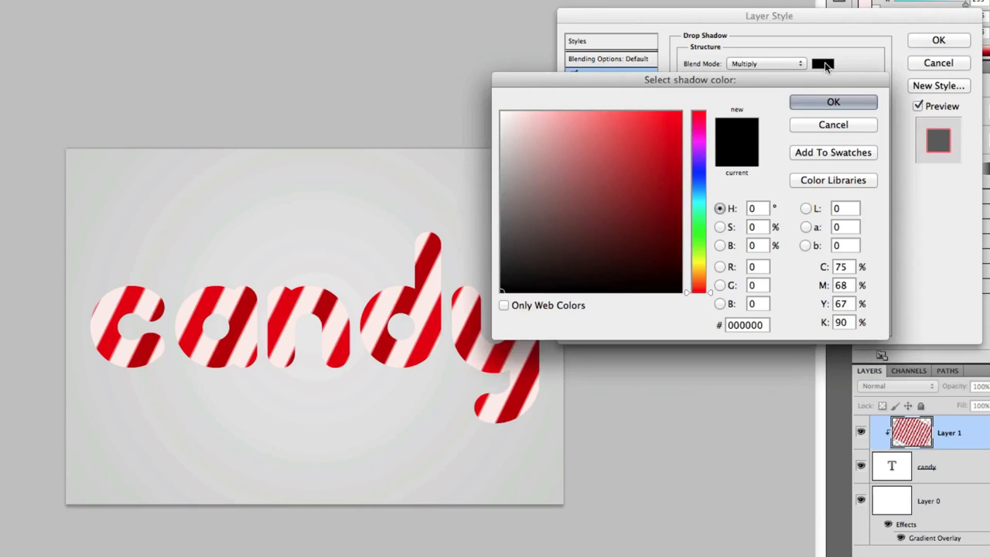
click(700, 225)
drag(677, 199, 680, 191)
key(Return)
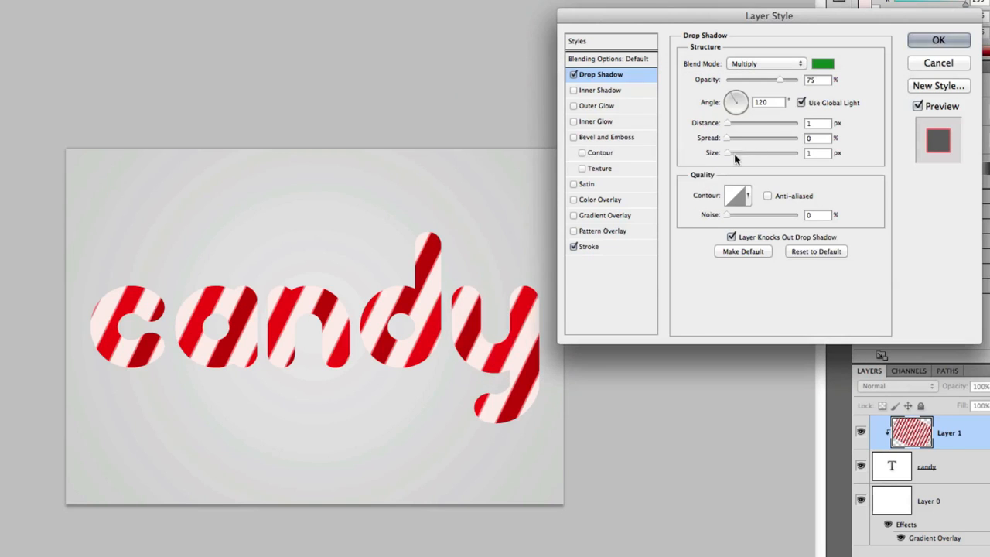
double_click(815, 79)
text(45)
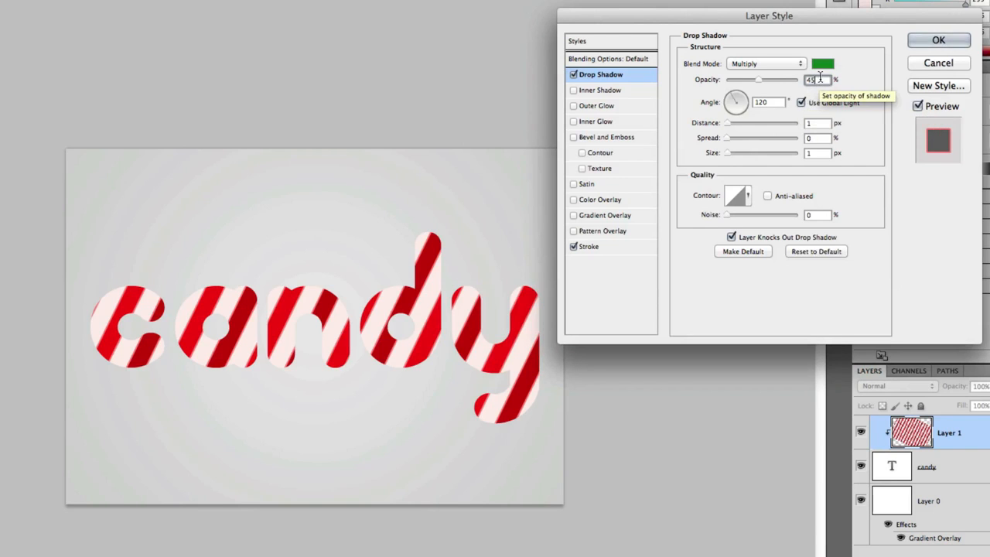
Set the drop shadow distance to 6 px, choose the Cone contour and apply the layer style.
click(816, 123)
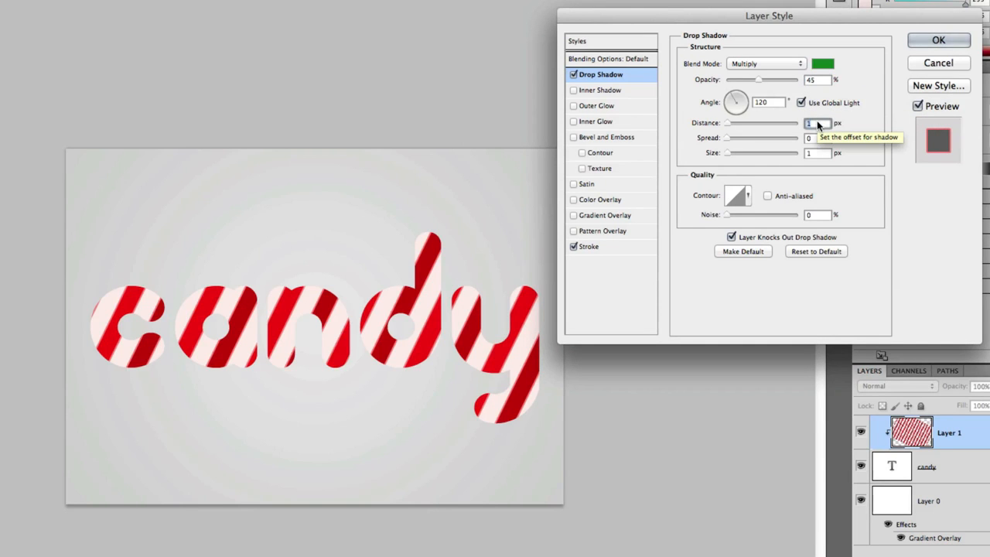
text(6)
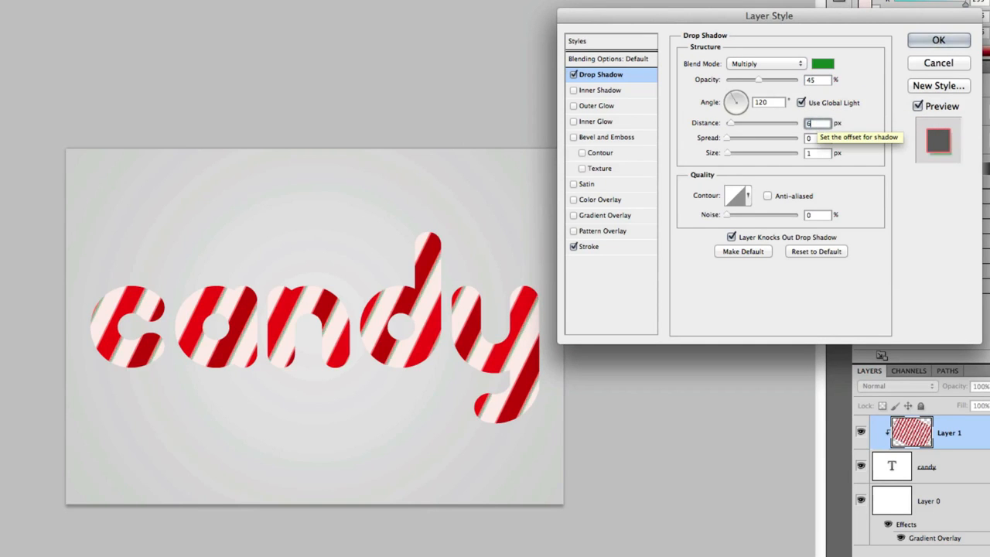
click(816, 154)
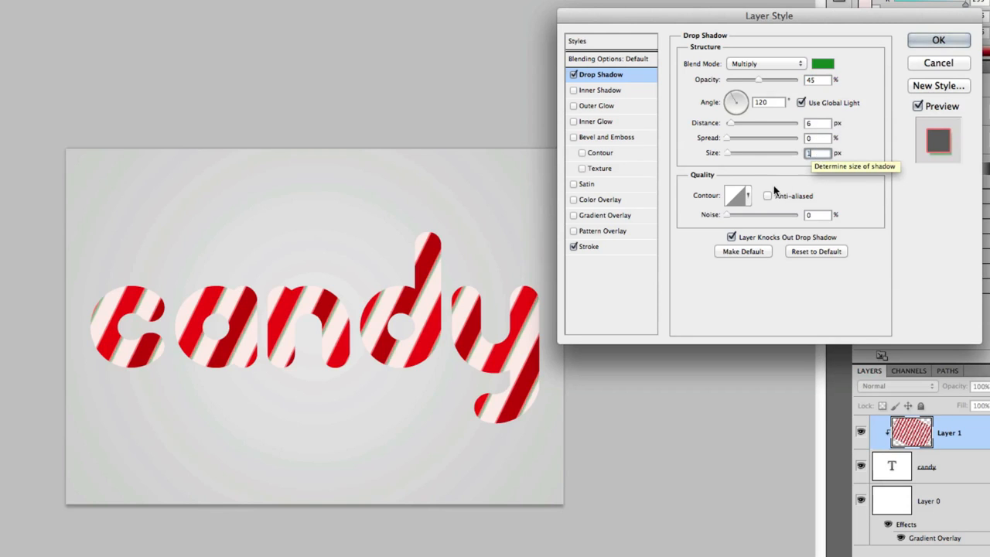
click(750, 198)
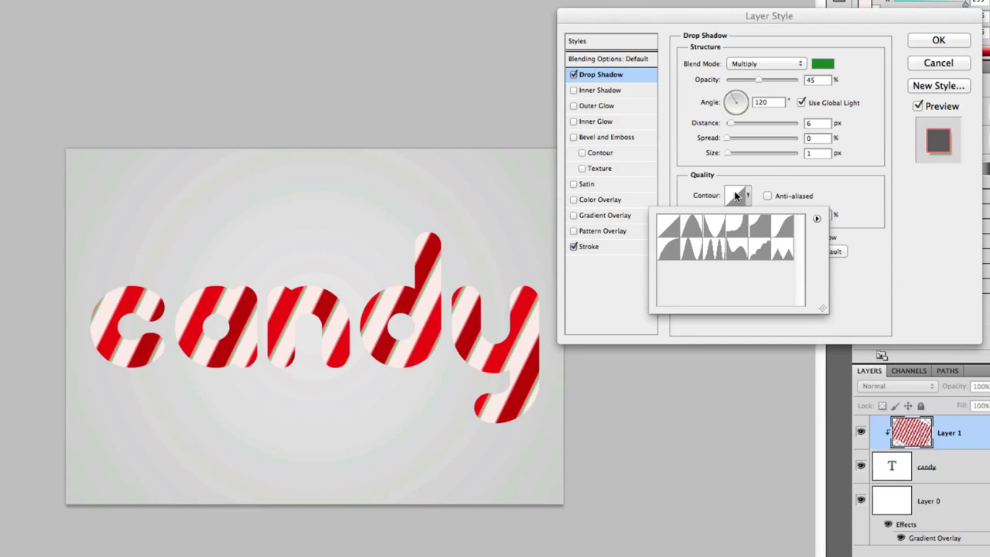
click(690, 227)
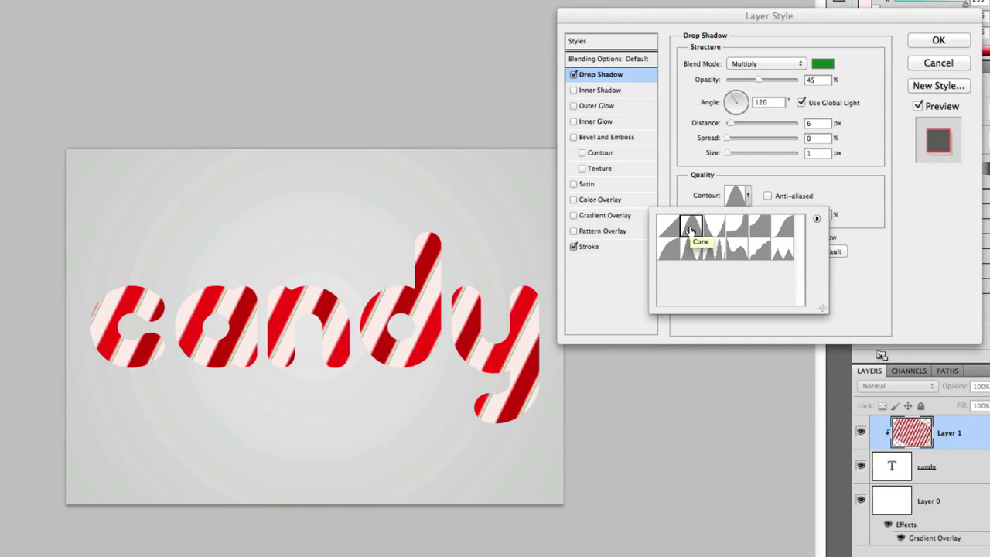
click(691, 198)
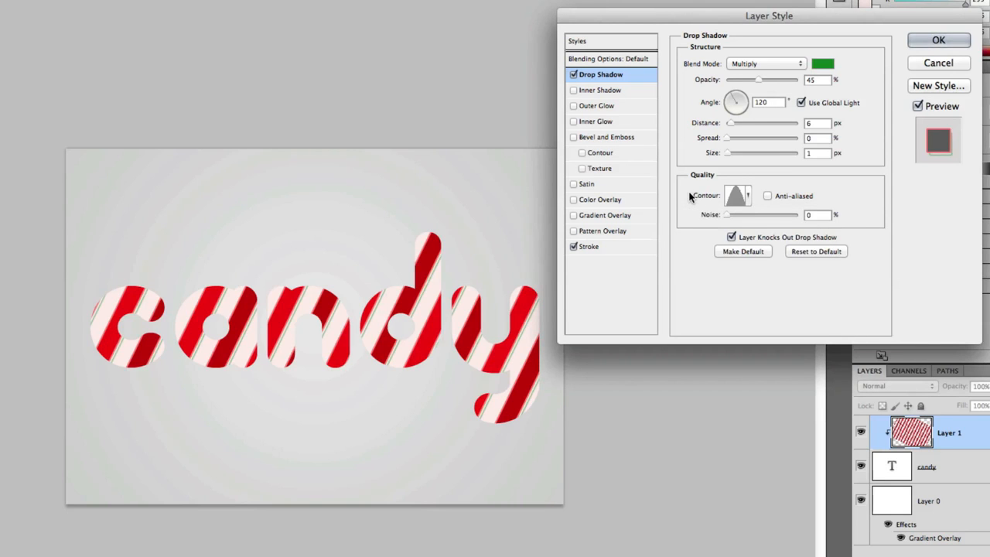
click(929, 38)
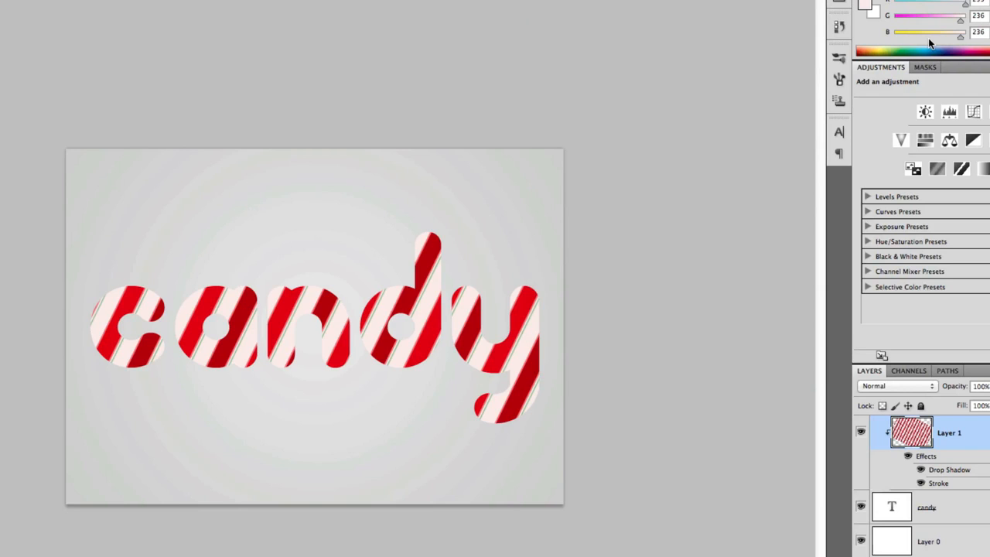
Open the layer style of the candy text layer and add Bevel and Emboss with depth 150% and size 12 px.
double_click(959, 507)
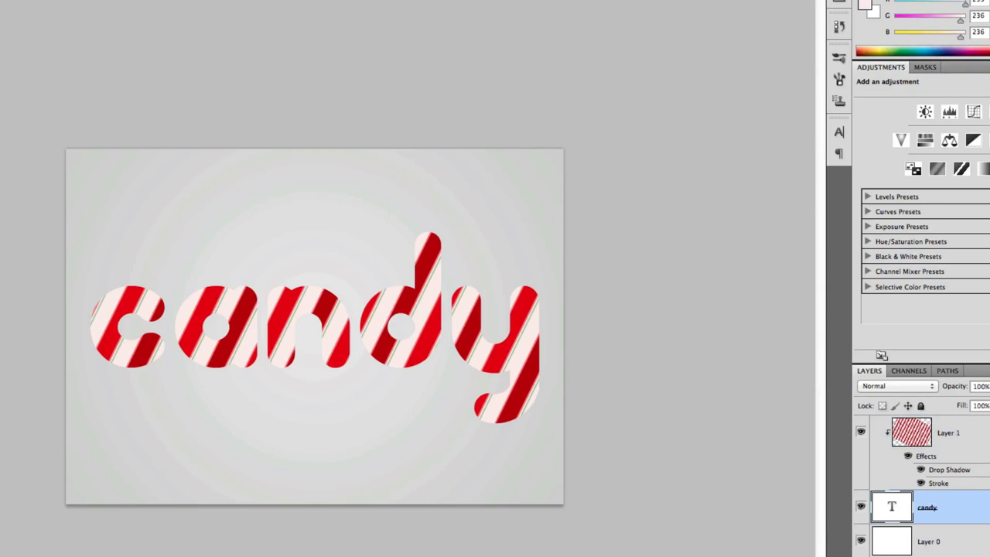
click(609, 137)
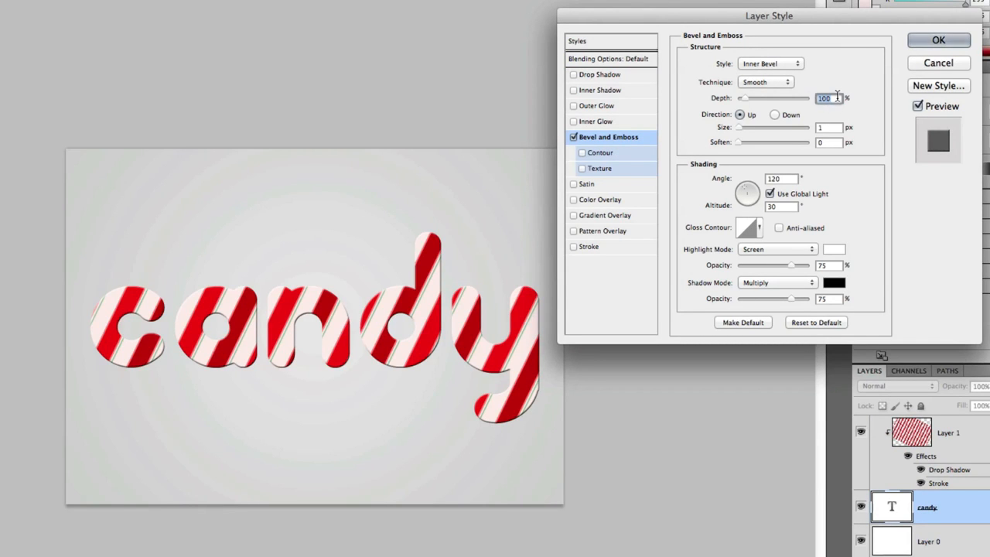
text(150)
key(Tab)
text(12)
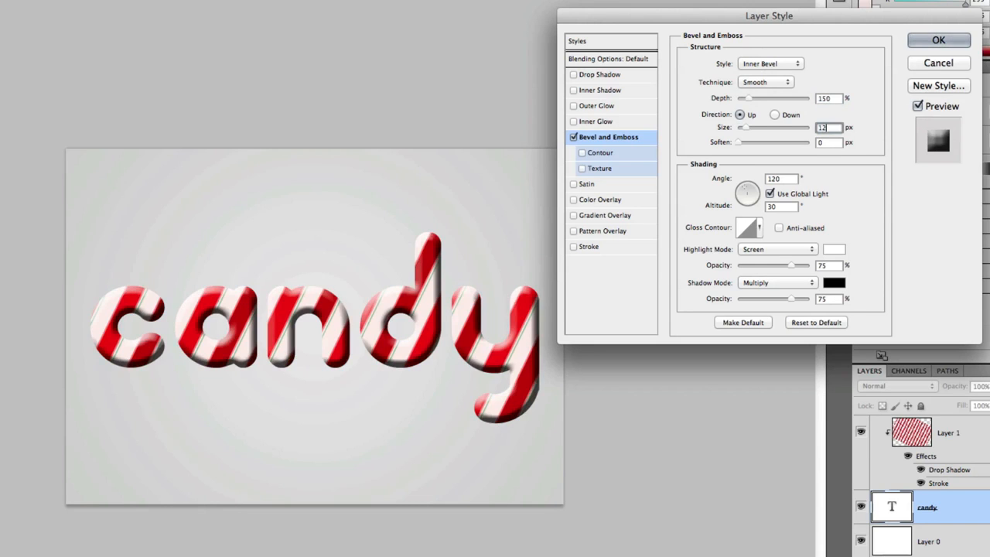
key(Tab)
Turn off global light for the bevel and set its angle to 90° and altitude to 70°.
click(769, 193)
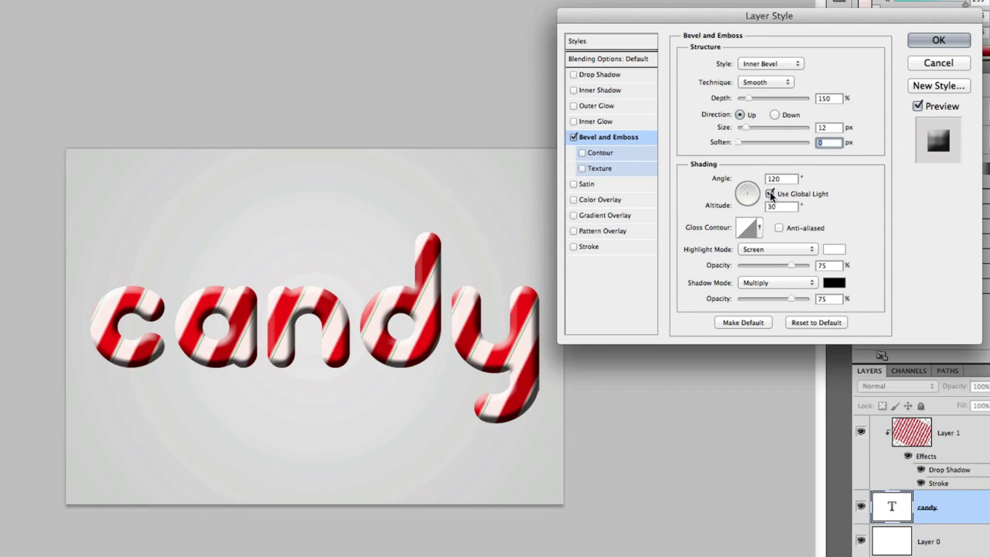
click(790, 179)
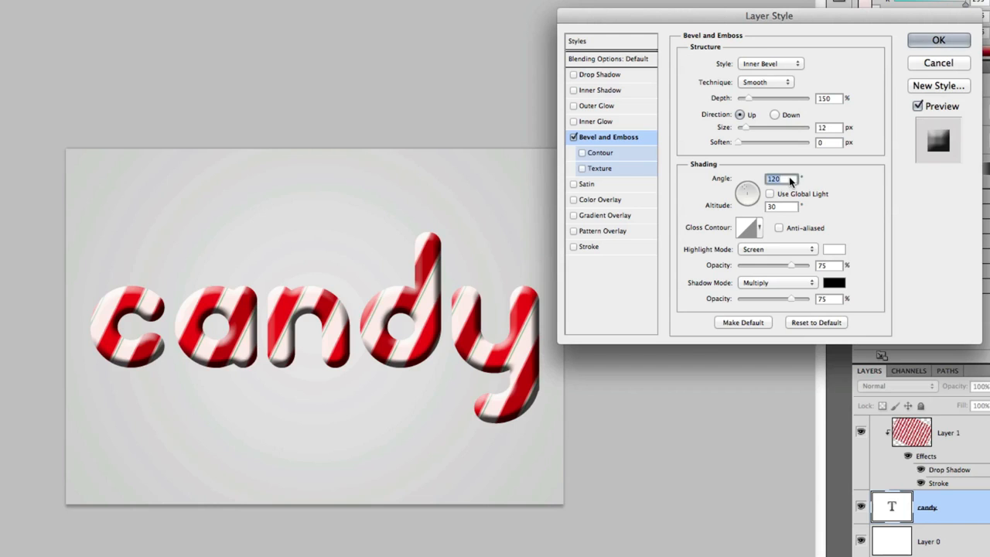
text(90)
key(Tab)
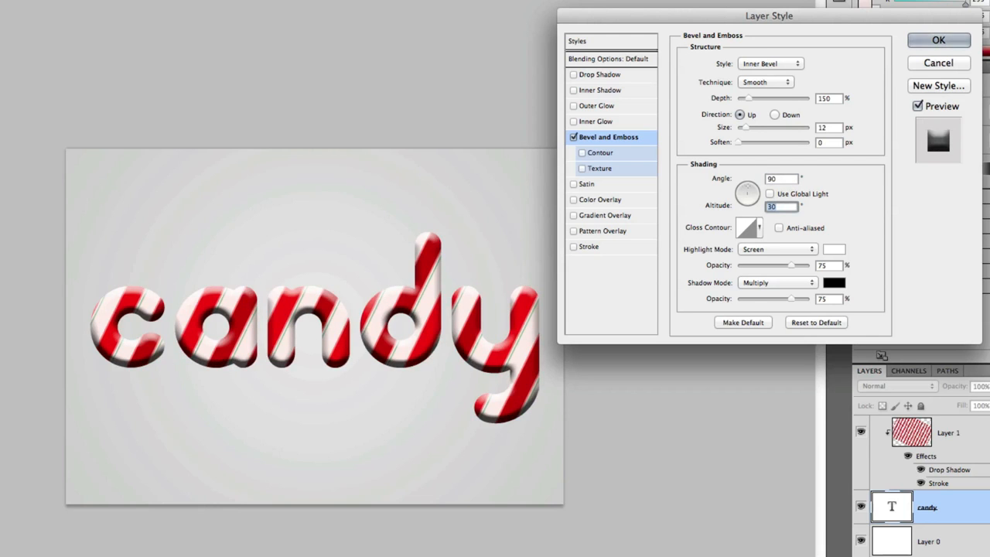
text(70)
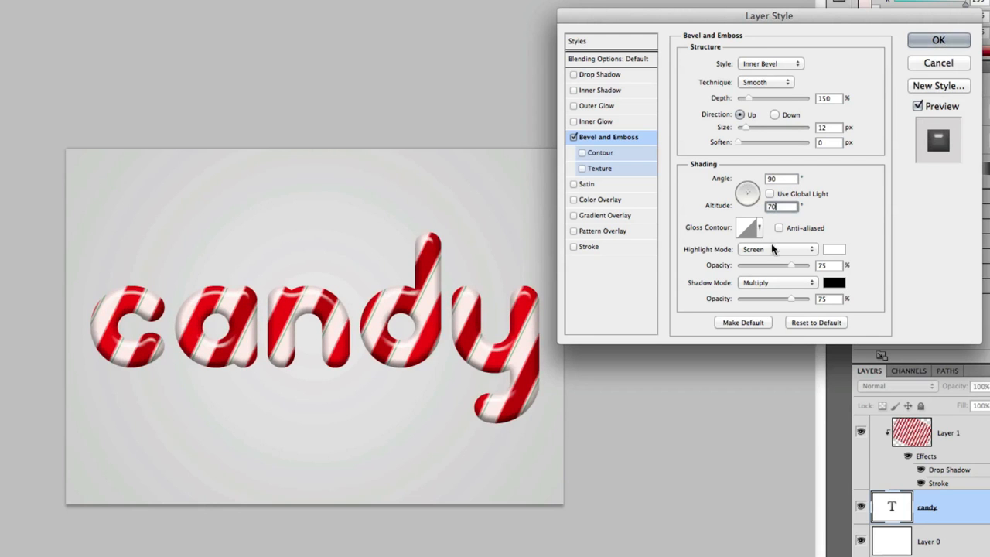
Set the bevel's highlight opacity to 100% and its shadow opacity to 20%.
drag(791, 264, 836, 266)
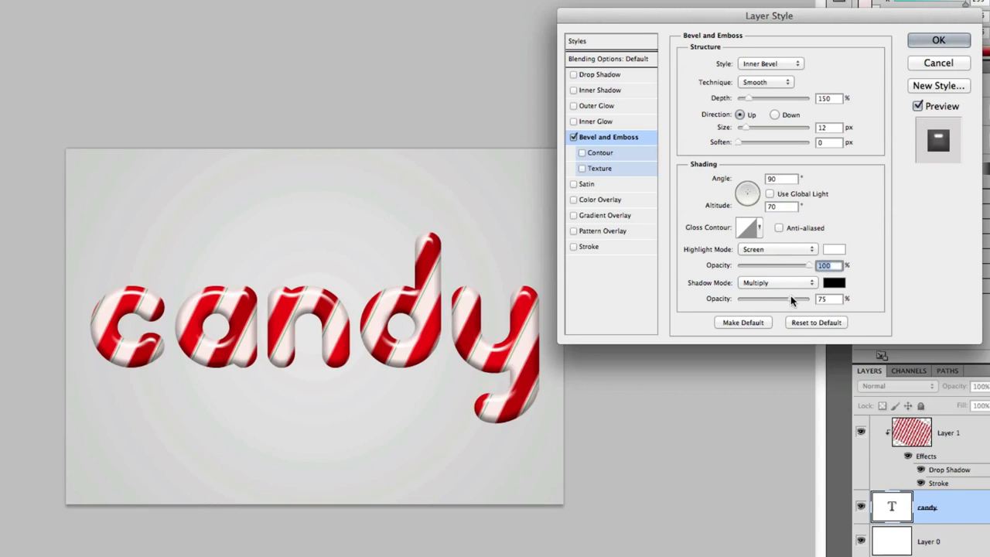
click(825, 300)
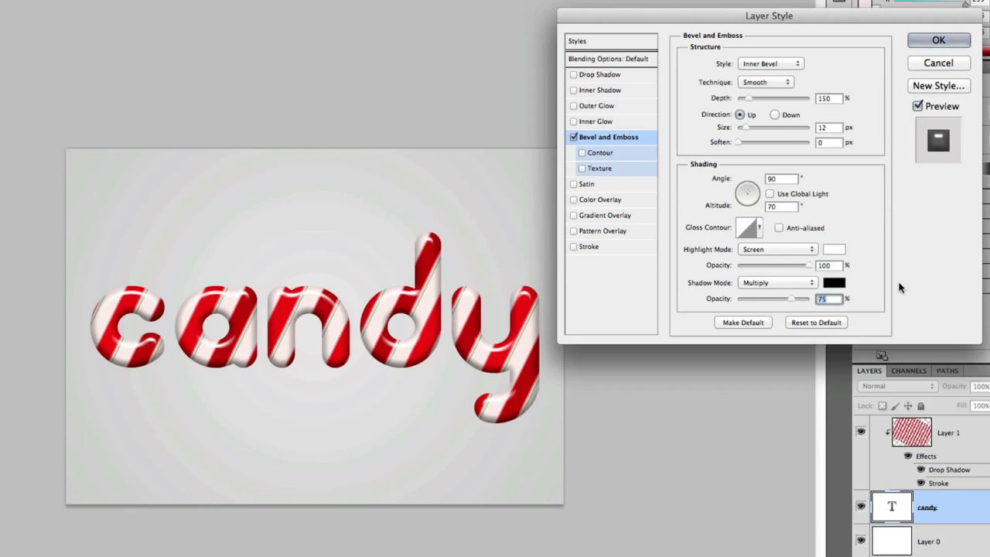
text(20)
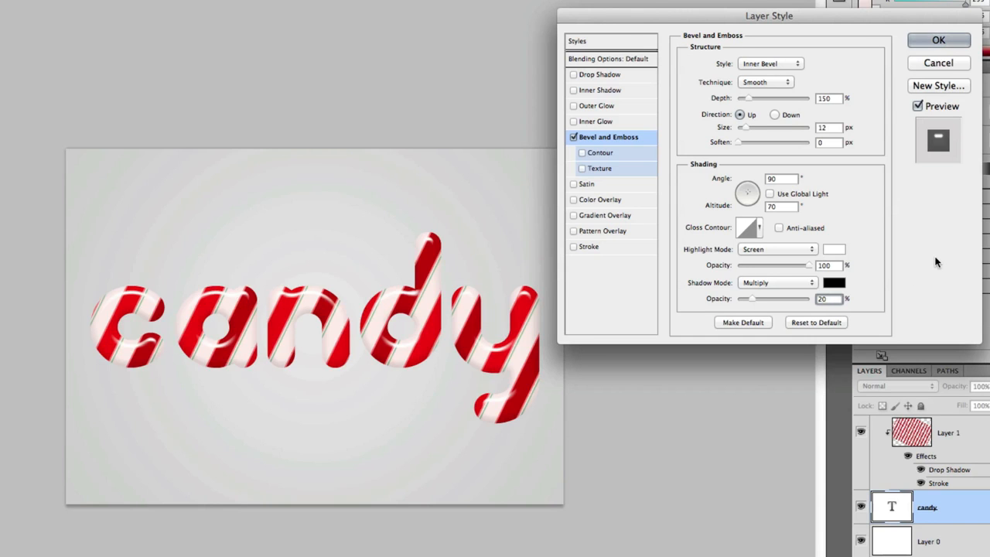
Add a drop shadow to the text layer at 25% opacity with global light turned off.
click(573, 75)
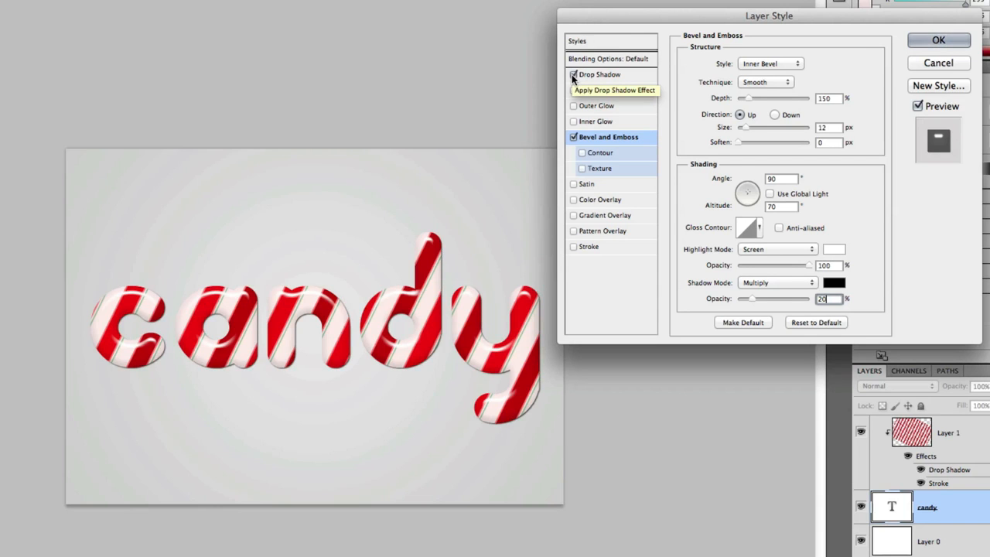
click(588, 75)
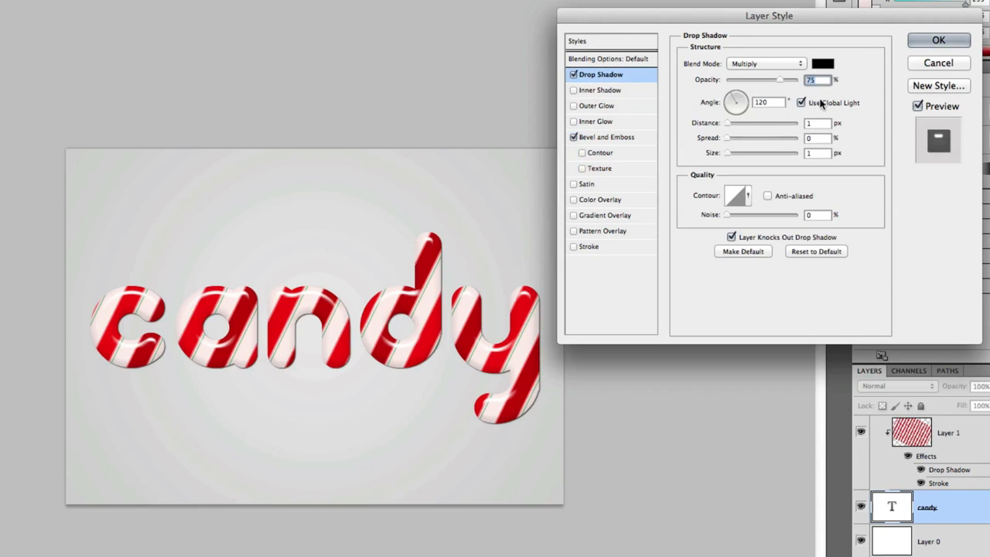
text(25)
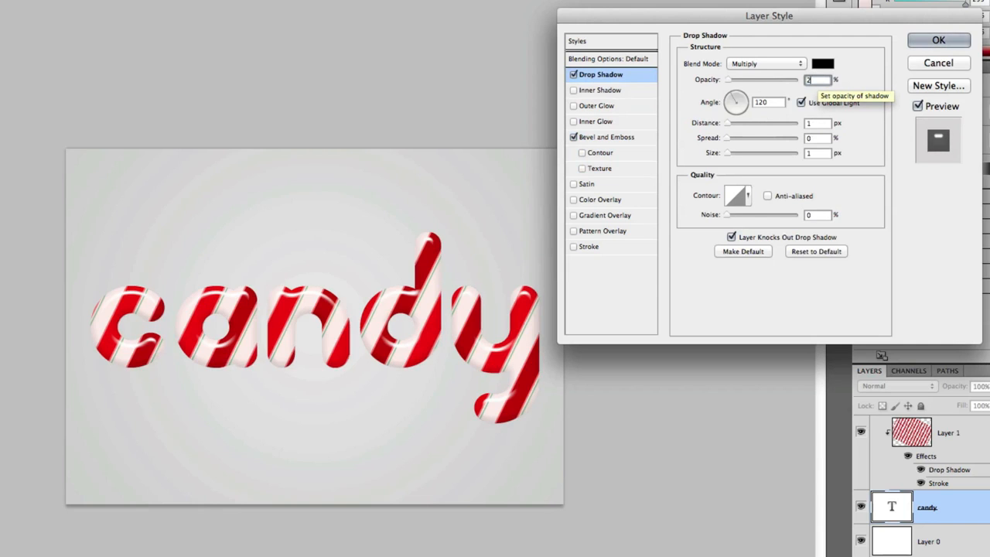
click(801, 102)
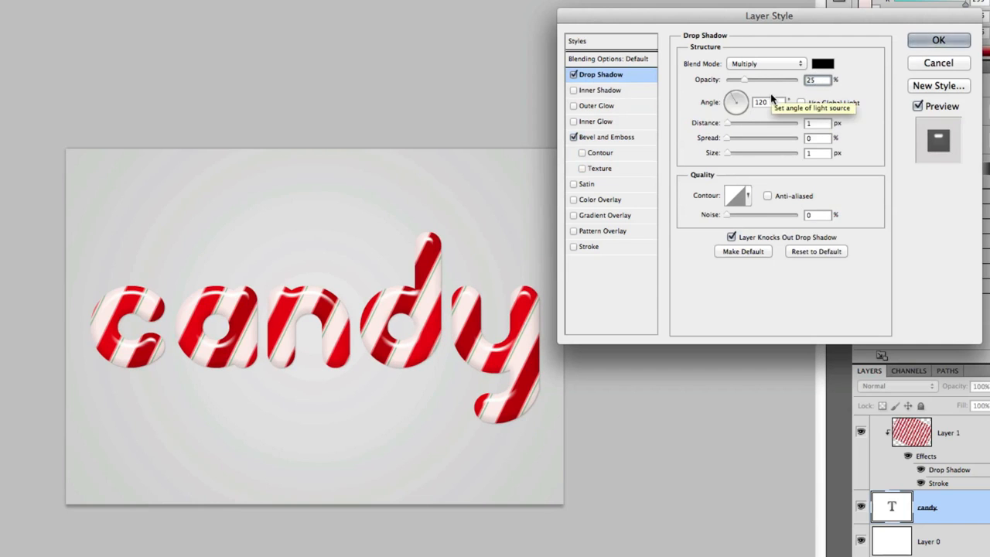
Set the drop shadow angle to 90°, distance to 4 px and size to 6 px, then apply the layer style.
double_click(766, 102)
text(90)
double_click(809, 123)
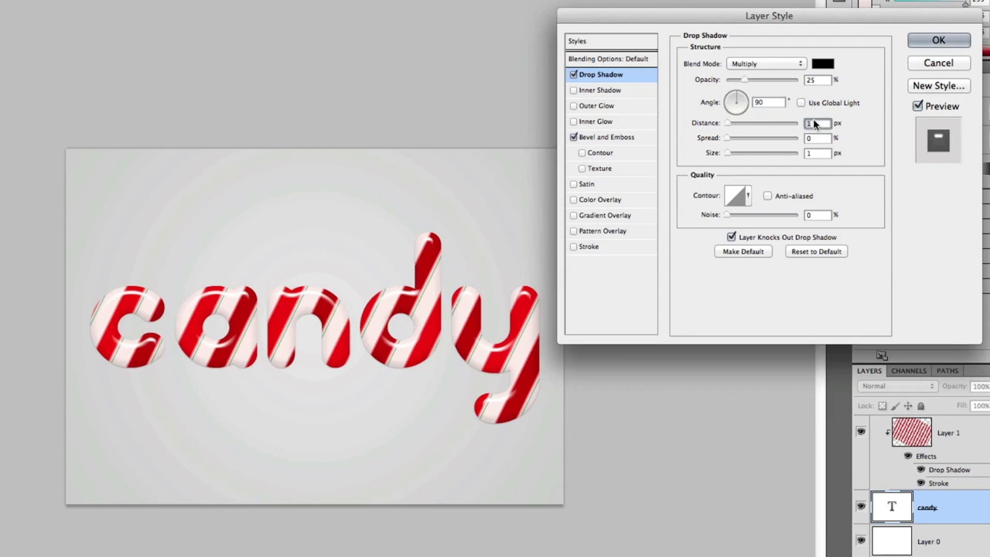
text(4)
double_click(810, 152)
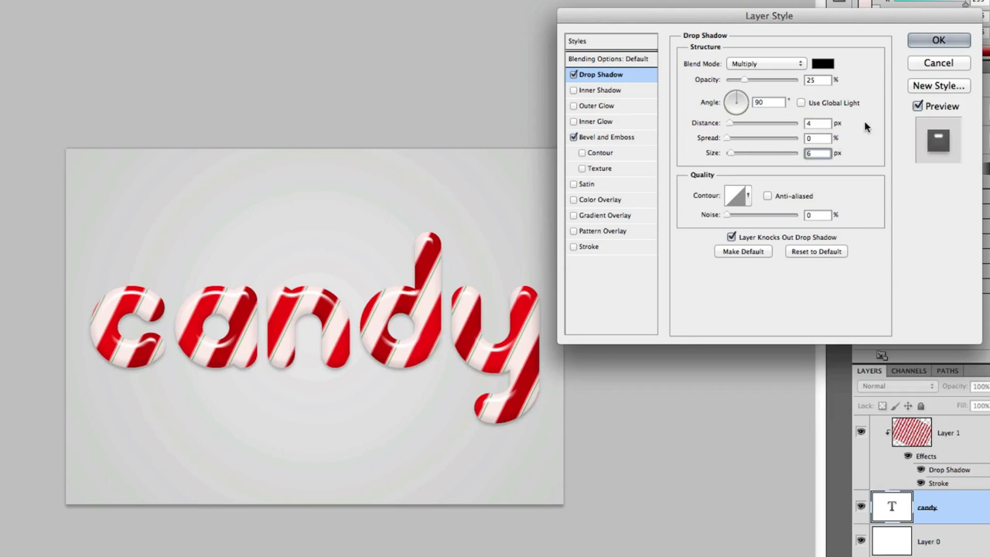
click(938, 40)
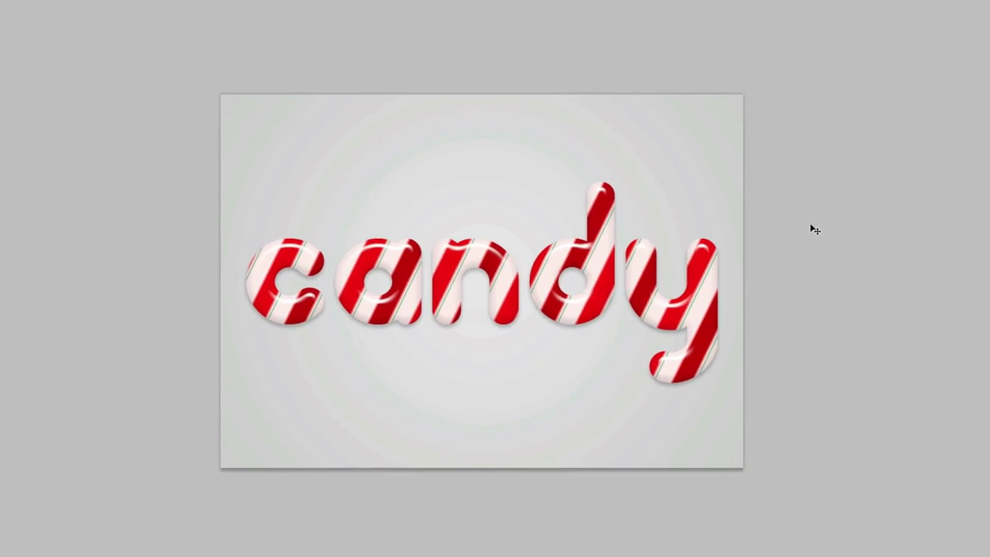